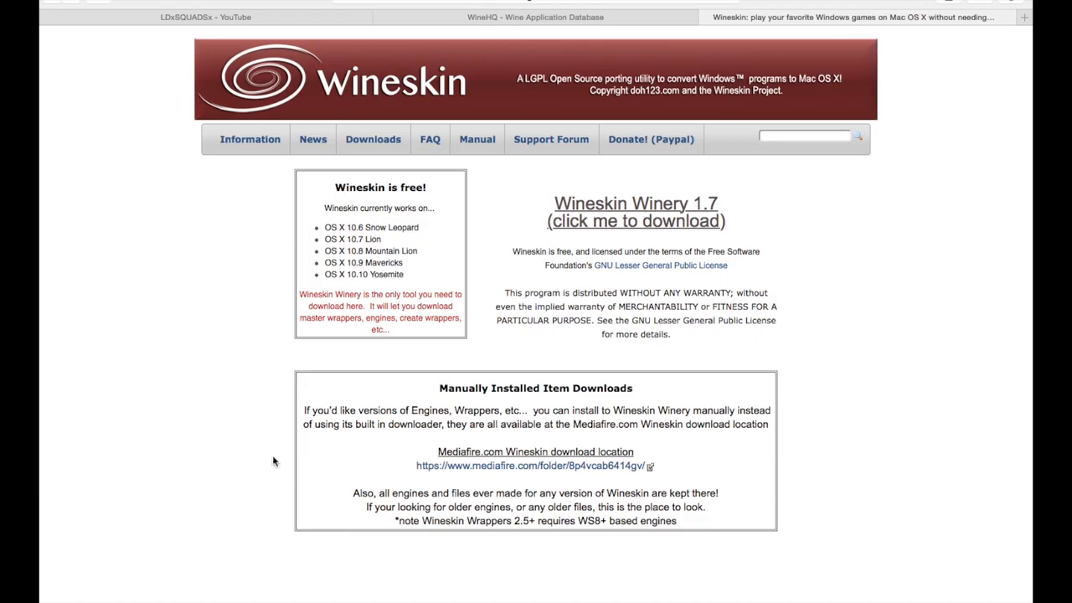
# - Go to the desktop and reposition the SteamSetup.exe file just above the mountain peak in the wallpaper
pyautogui.moveTo(227, 586)
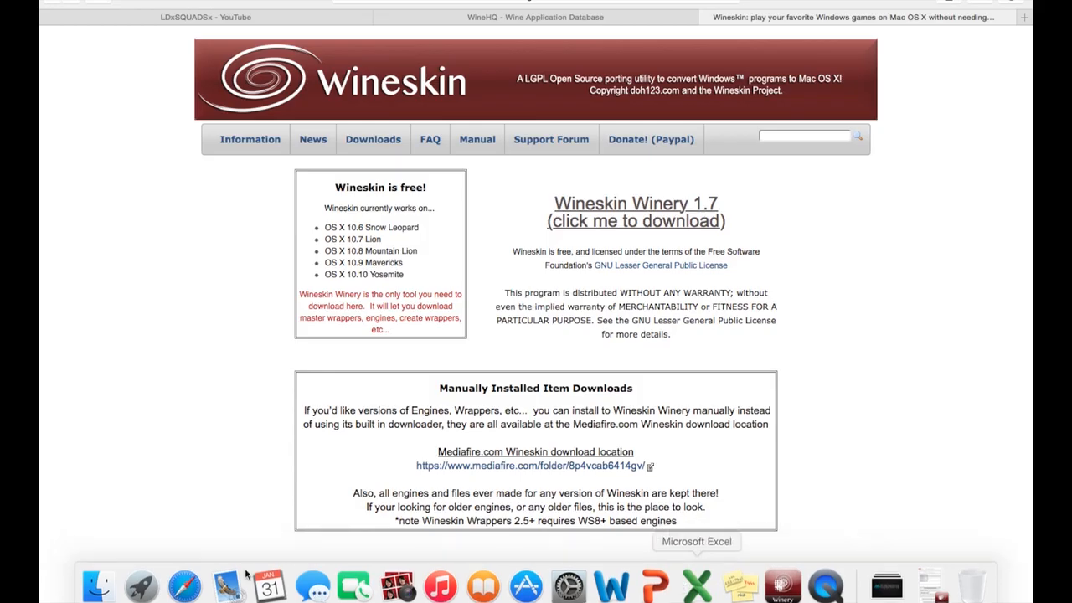
pyautogui.hotkey('ctrl', 'Up')
pyautogui.click(458, 32)
pyautogui.moveTo(618, 73); pyautogui.dragTo(690, 148)
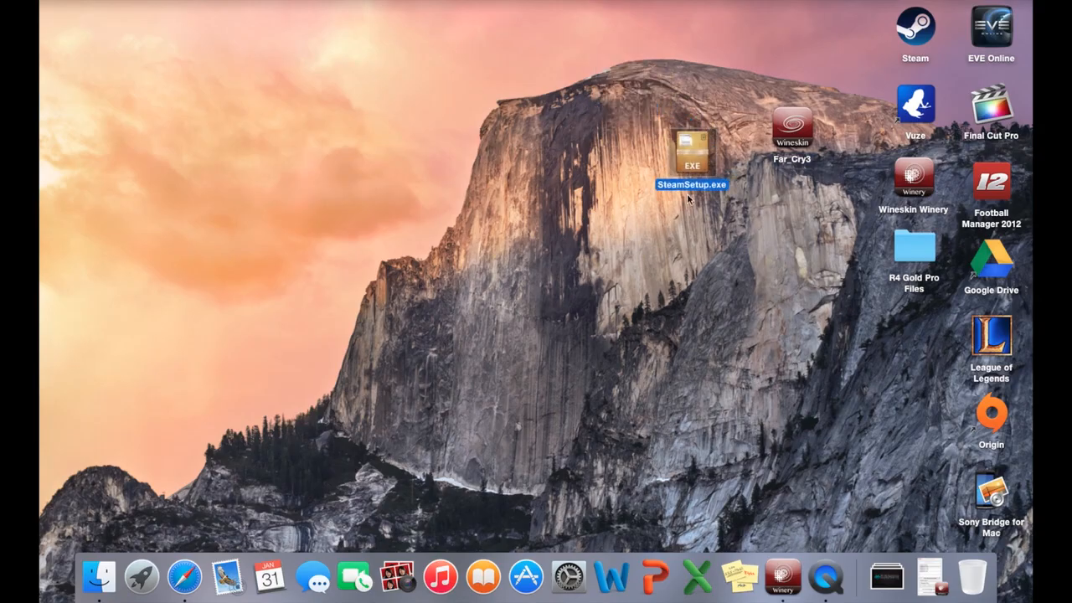
pyautogui.click(696, 238)
pyautogui.moveTo(692, 150); pyautogui.dragTo(677, 92)
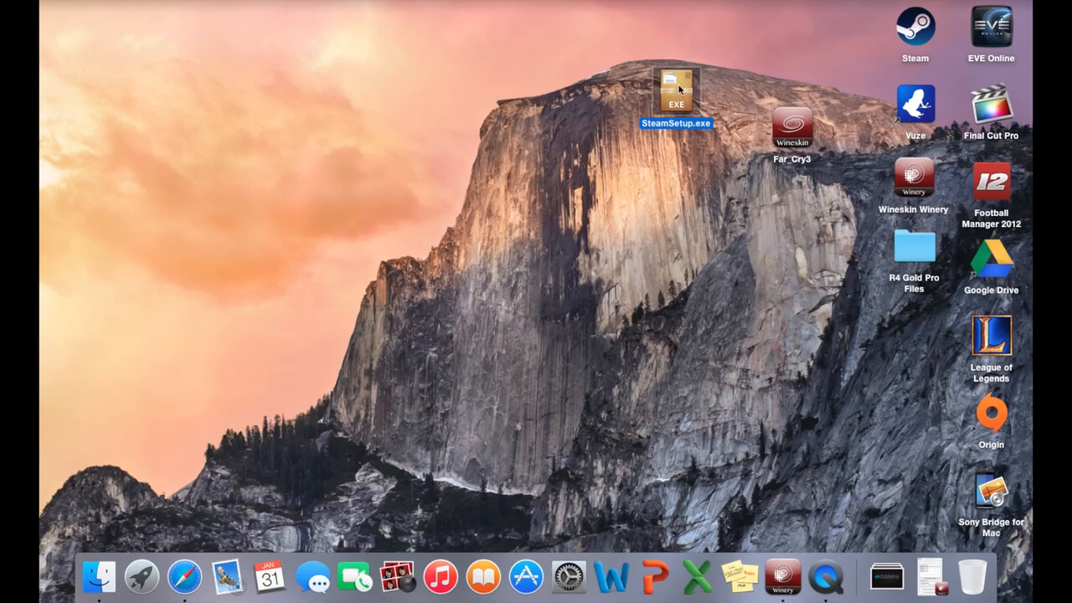
pyautogui.moveTo(676, 89); pyautogui.dragTo(645, 63)
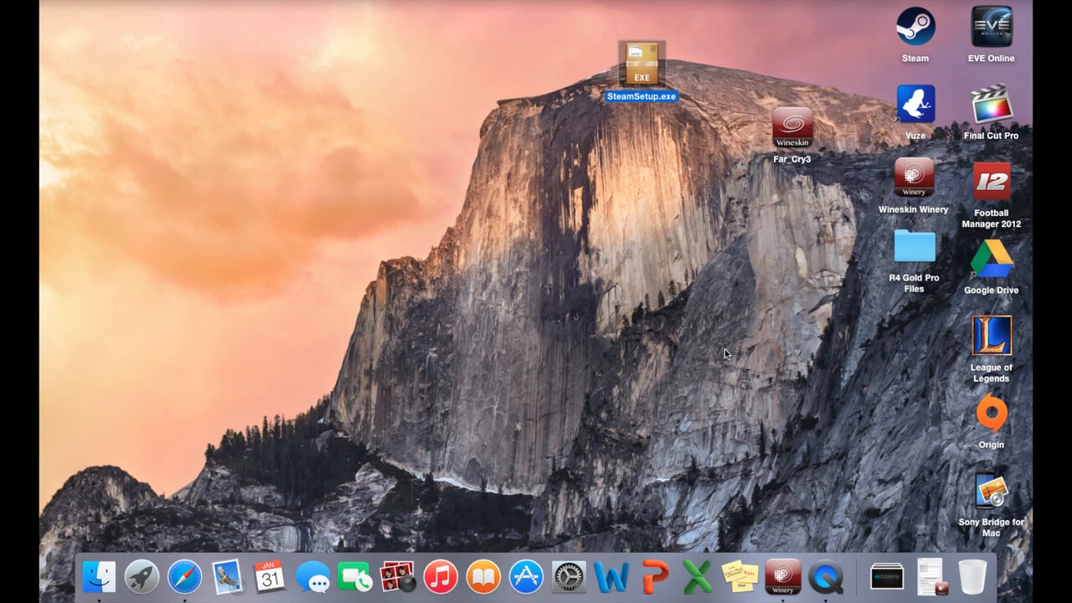
# - Look over the installed engines in Wineskin Winery and return to the Wineskin download page in Safari
pyautogui.click(782, 576)
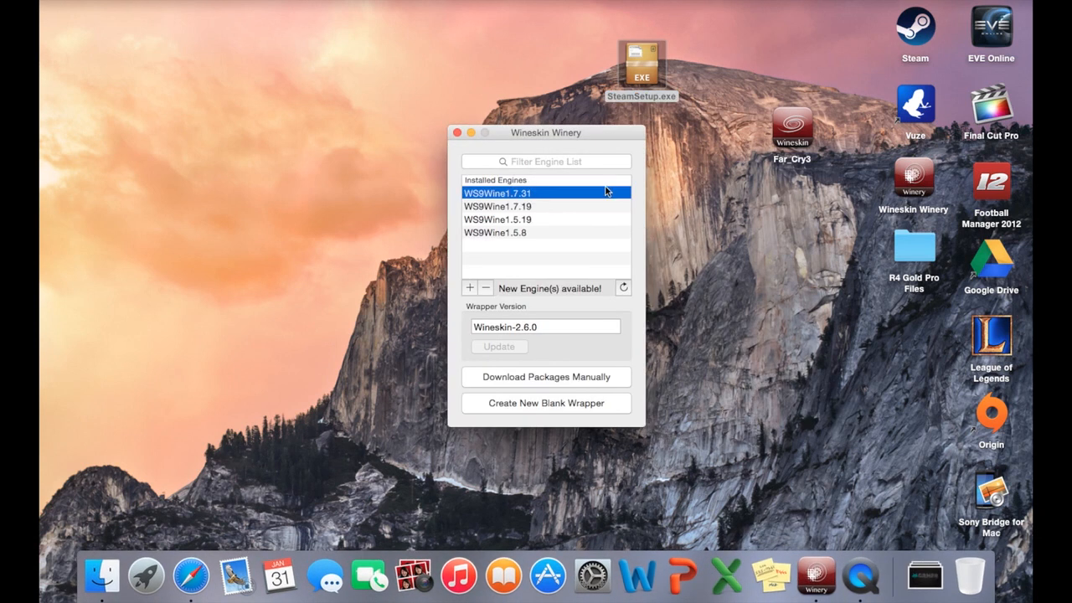
pyautogui.click(470, 132)
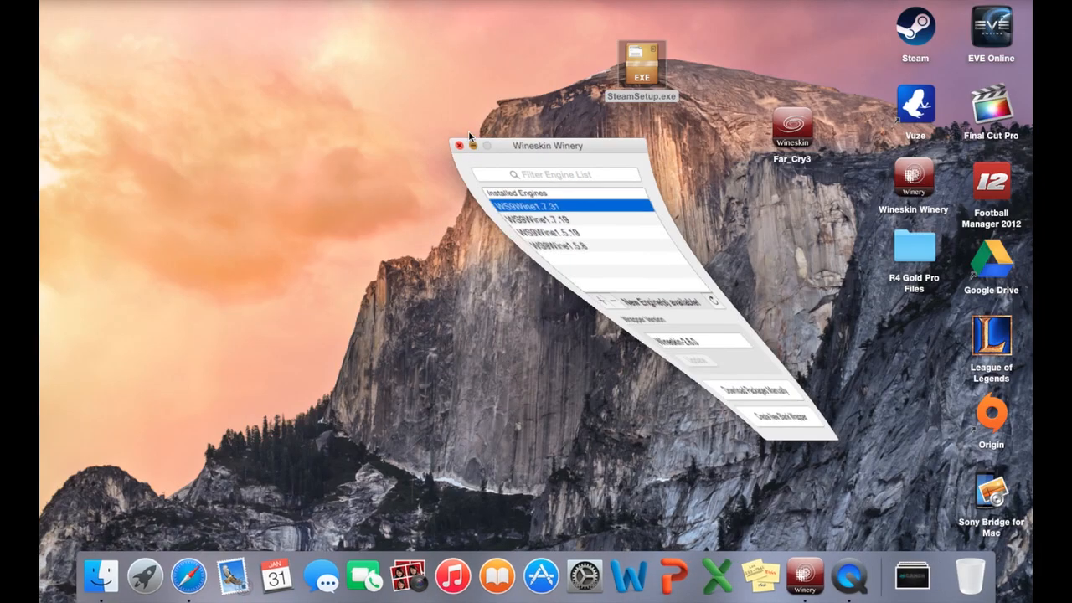
pyautogui.click(184, 578)
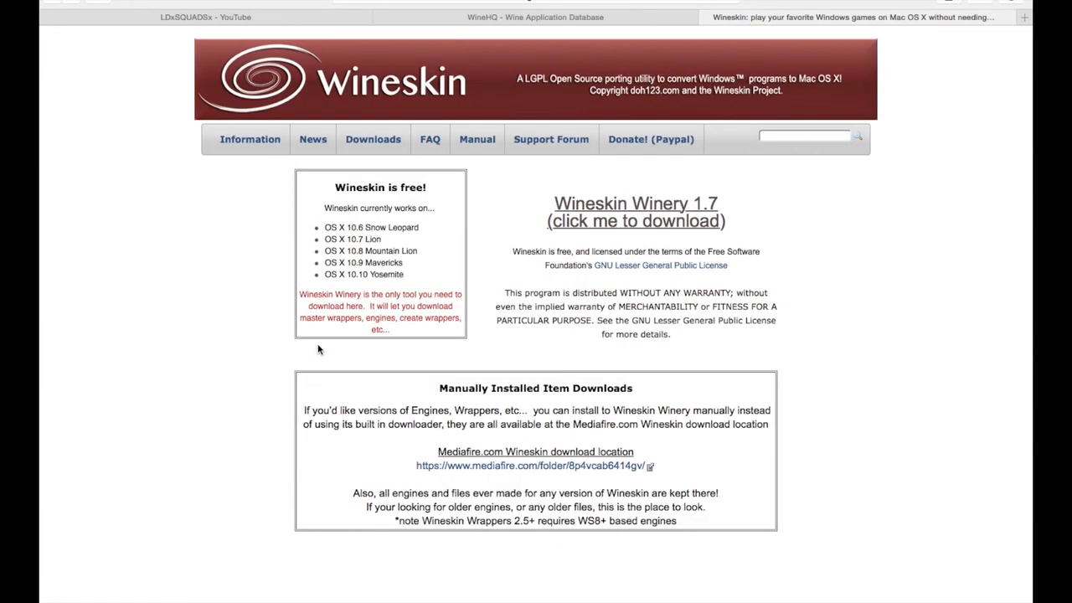
# - Browse the applications in the WineHQ database and filter them by names containing "farcry"
pyautogui.click(501, 18)
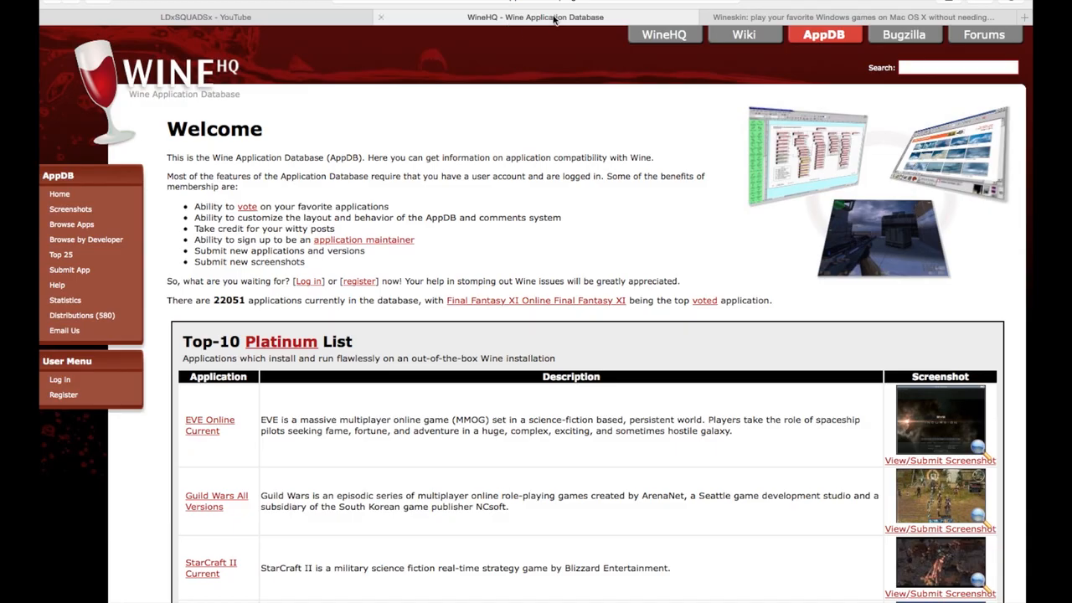
pyautogui.click(62, 227)
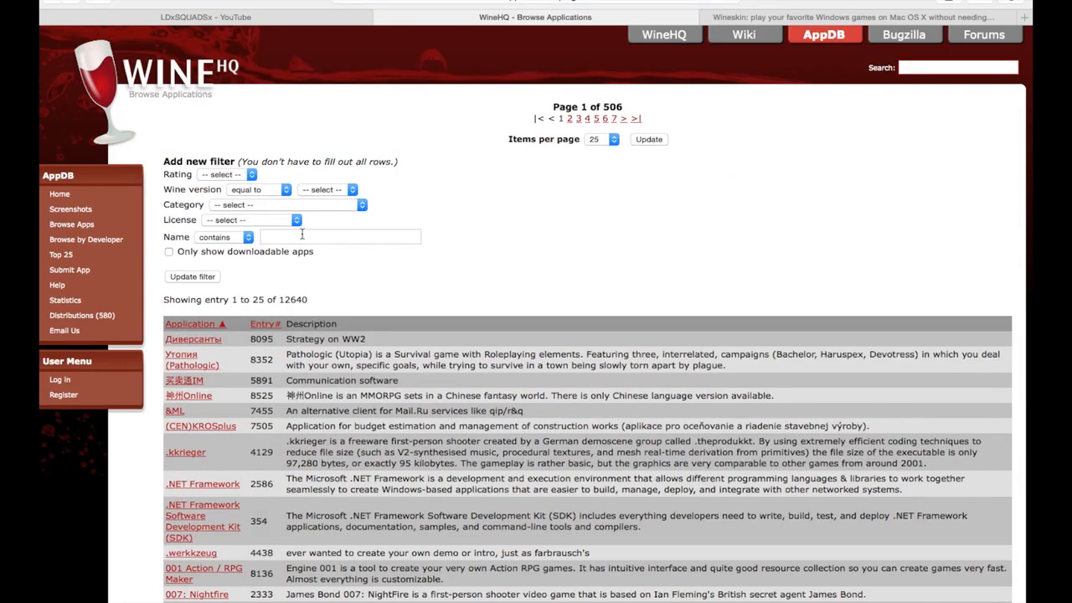
pyautogui.click(302, 235)
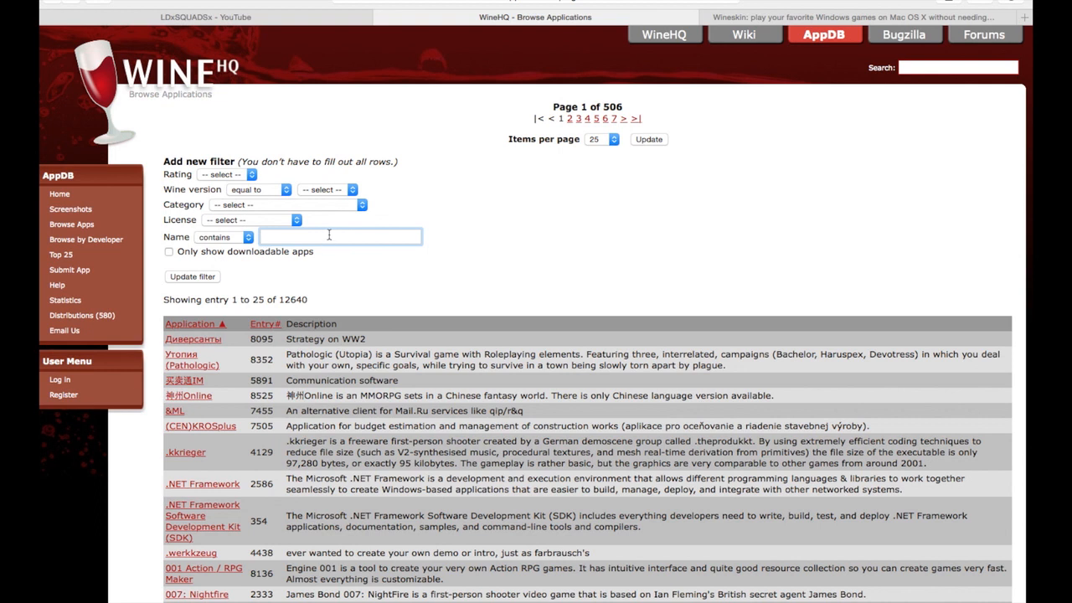
pyautogui.write('farcry')
pyautogui.press('Return')
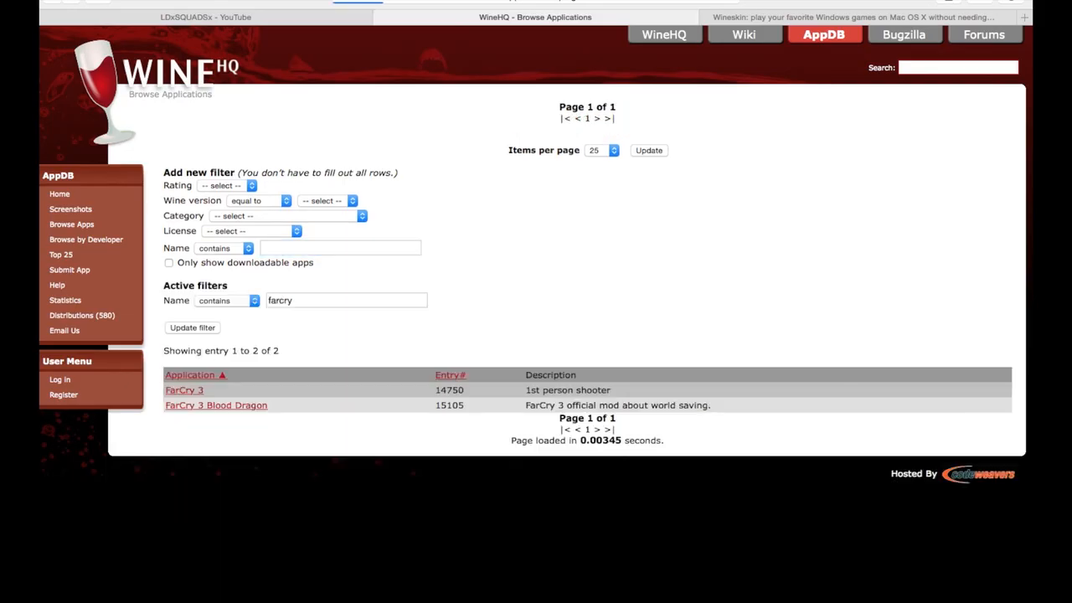
# - Open the FarCry 3 entry, examine the Steam version's test results and go back to the version list
pyautogui.click(192, 393)
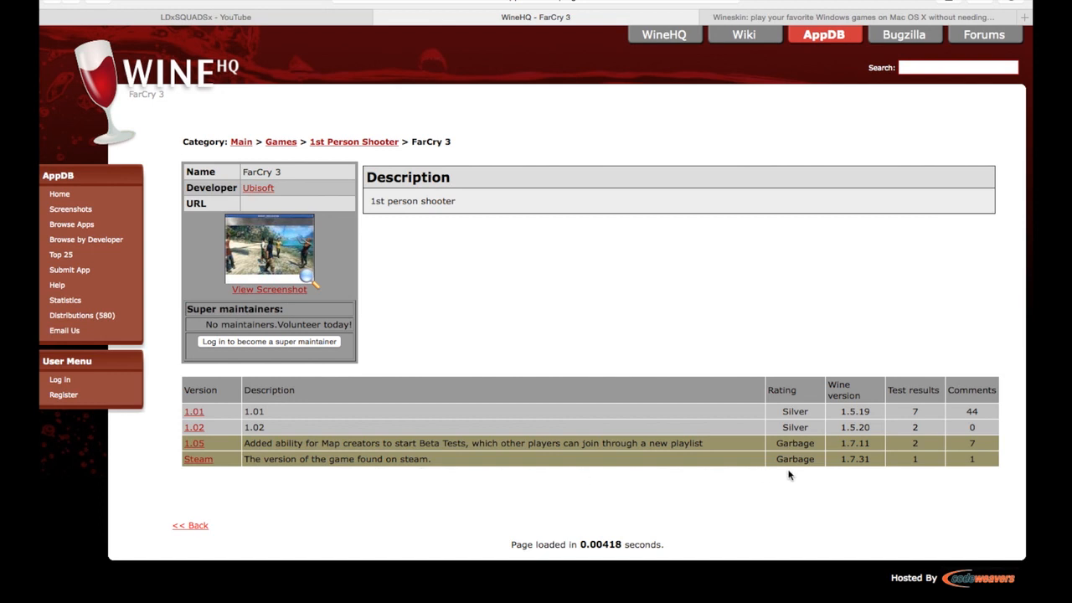
pyautogui.click(396, 462)
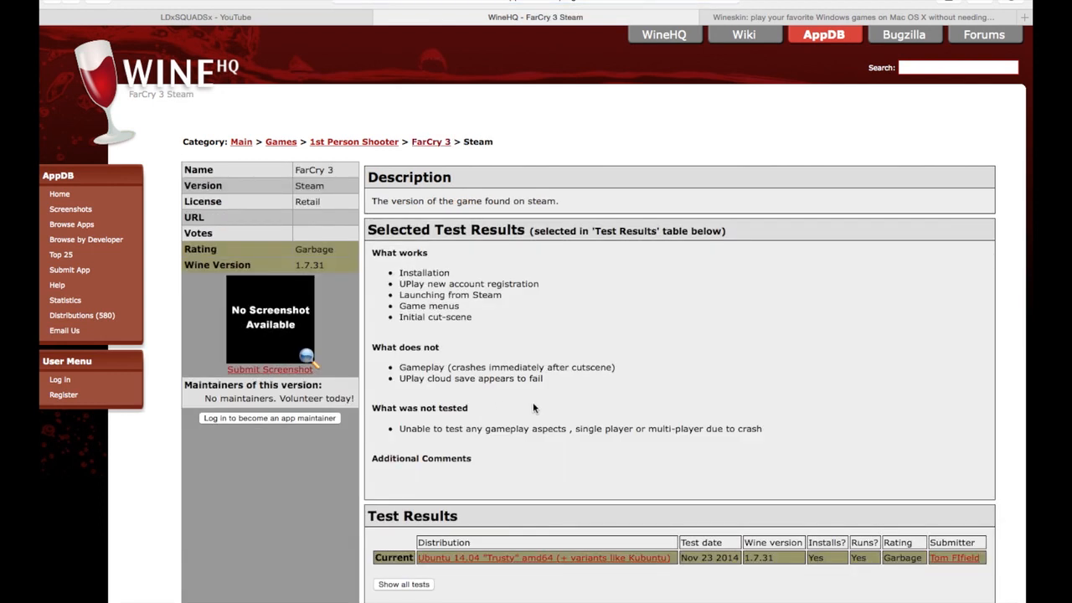
pyautogui.scroll(-1, 472, 394)
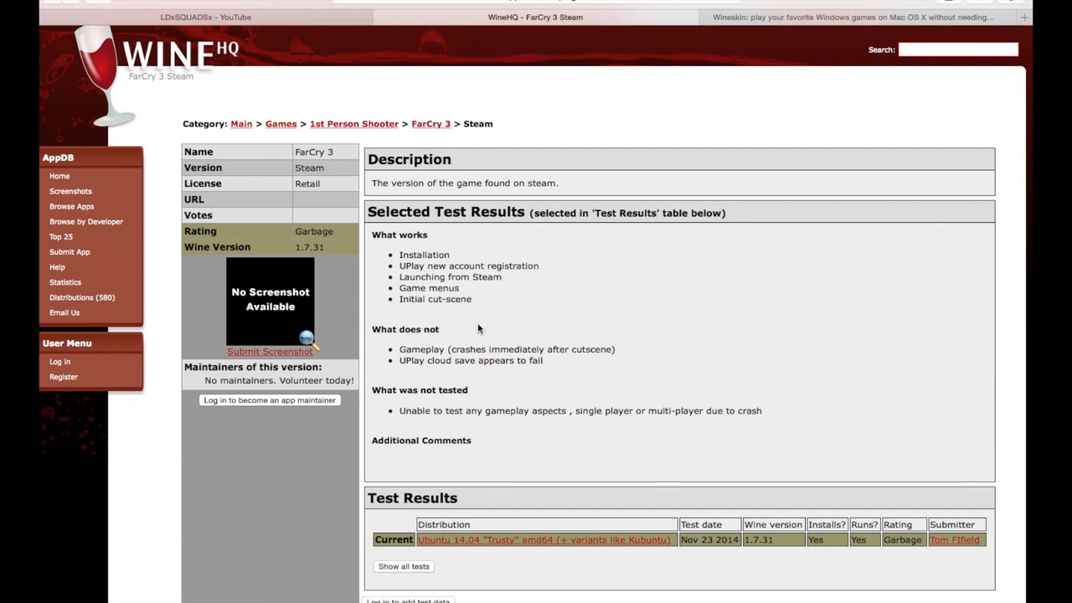
pyautogui.hscroll(-5, 478, 328)
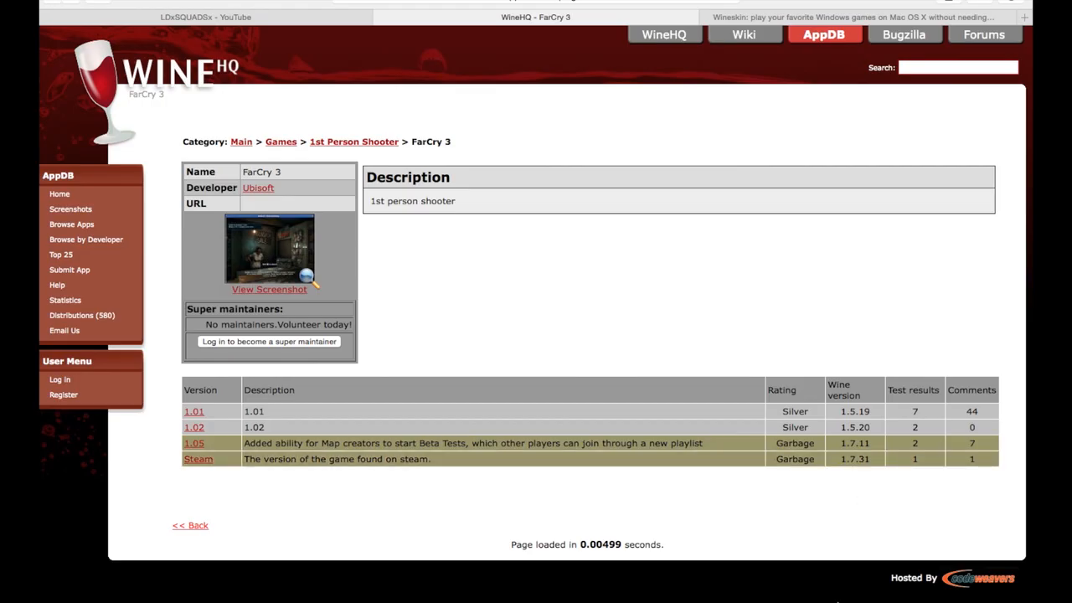
# - Switch to Wineskin Winery and delete the installed engine WS9Wine1.7.31
pyautogui.moveTo(829, 596)
pyautogui.click(783, 576)
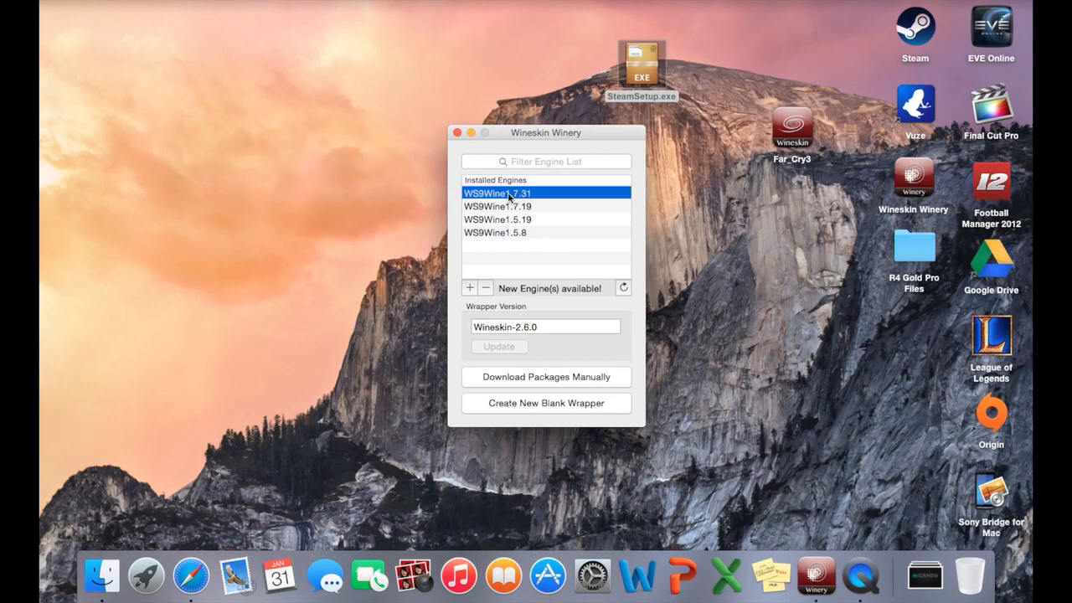
pyautogui.click(488, 286)
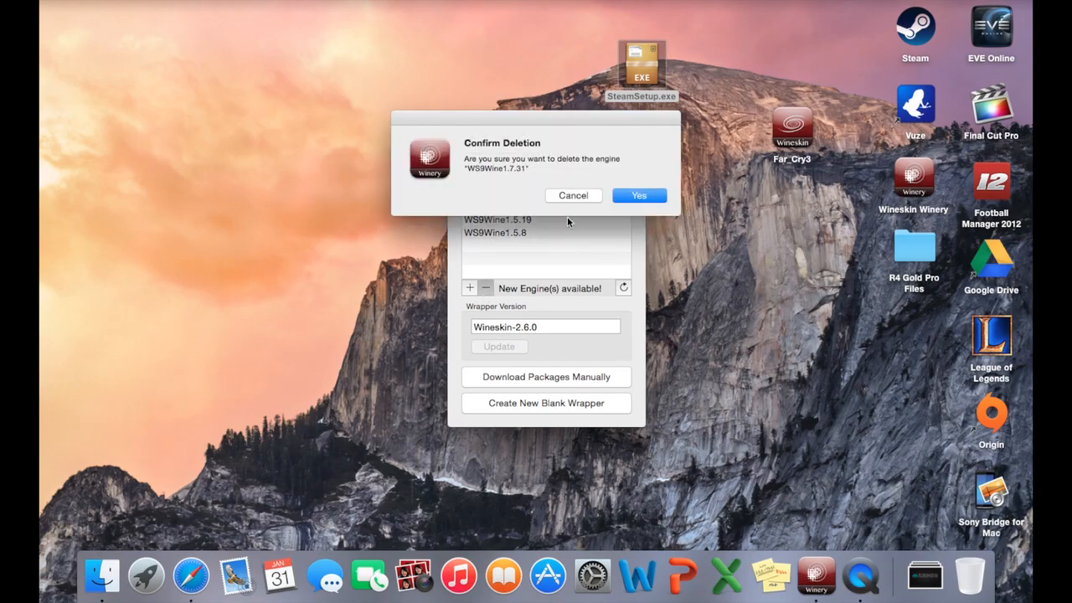
pyautogui.click(622, 197)
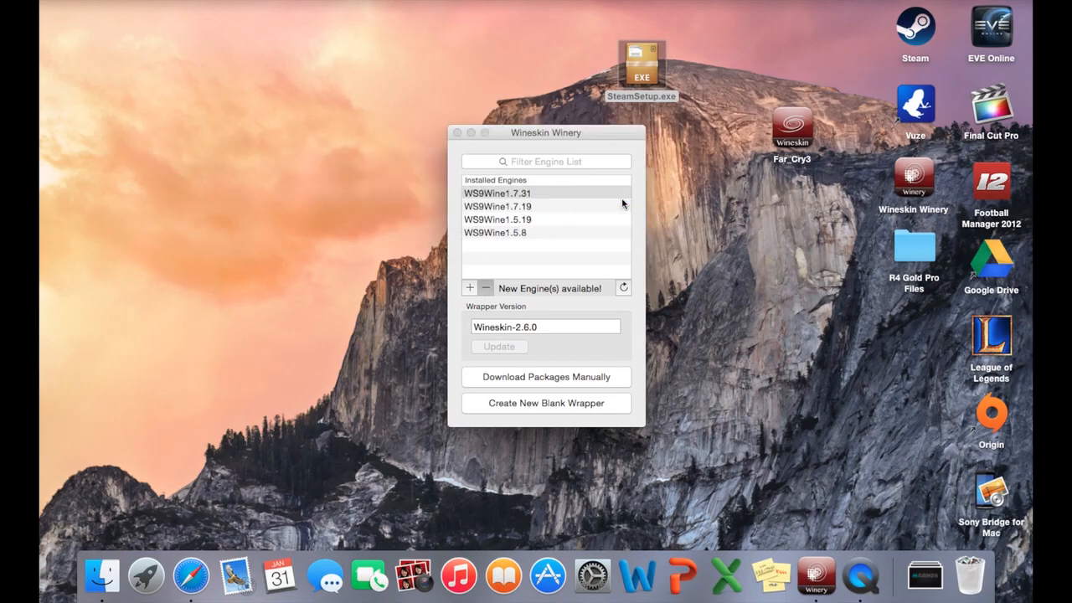
# - Add the engine WS9Wine1.7.31 by downloading and installing it from the available engines
pyautogui.click(470, 289)
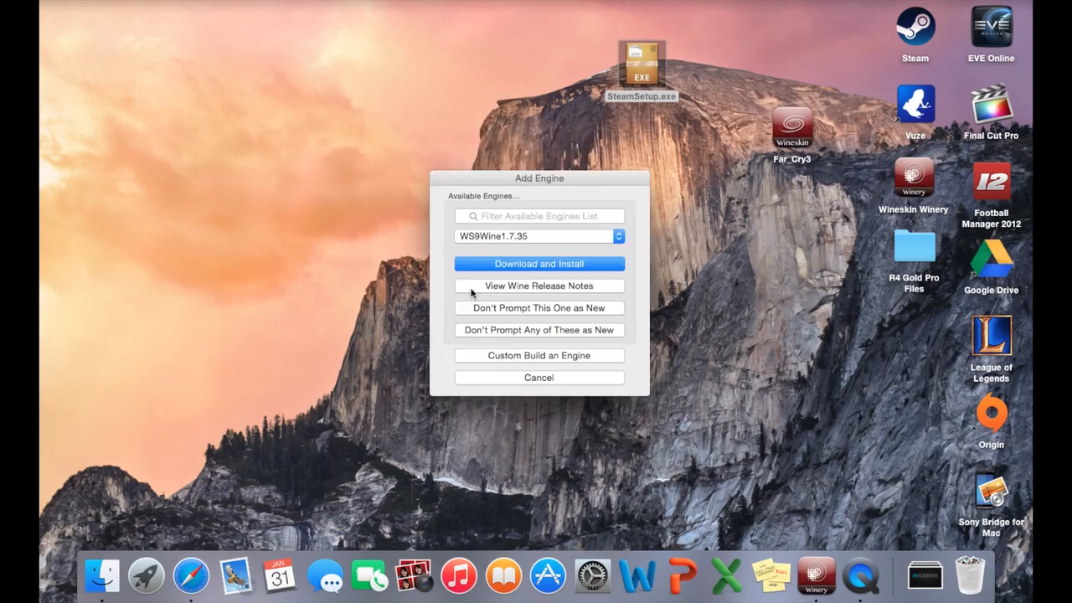
pyautogui.click(522, 237)
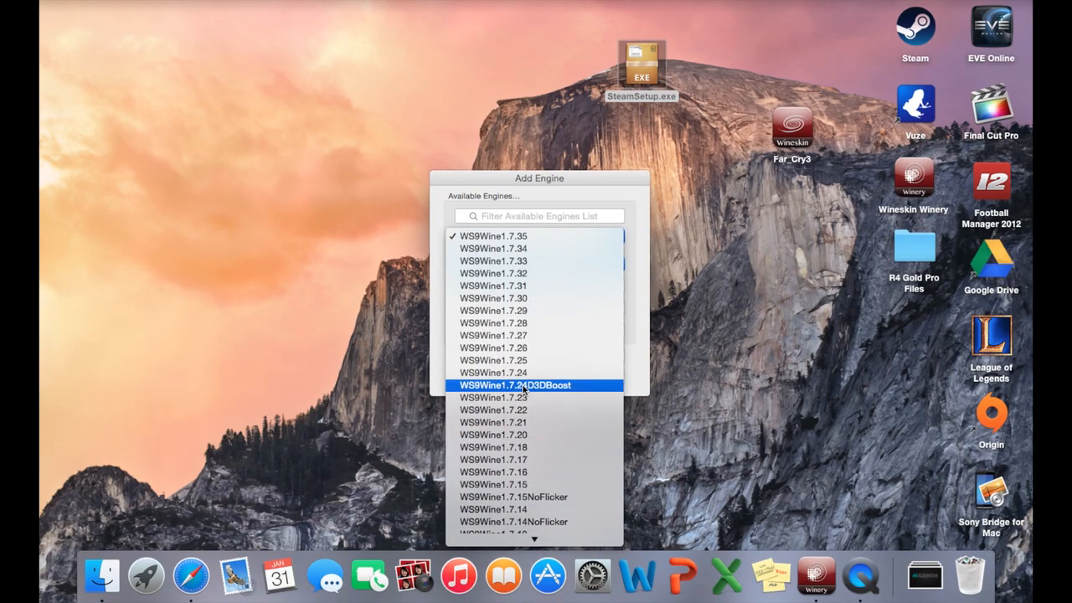
pyautogui.click(537, 290)
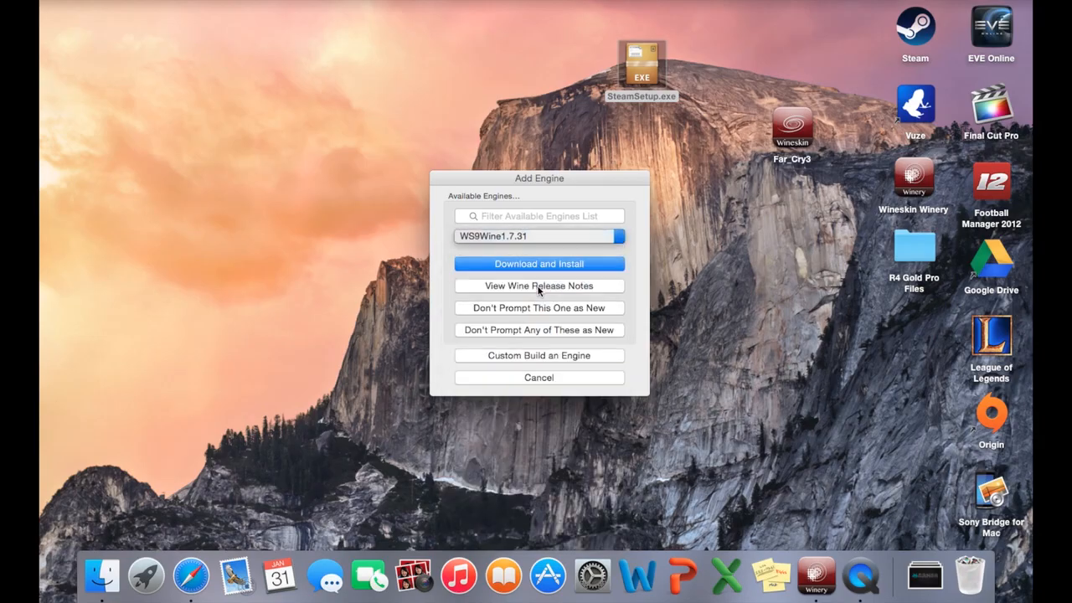
pyautogui.click(531, 261)
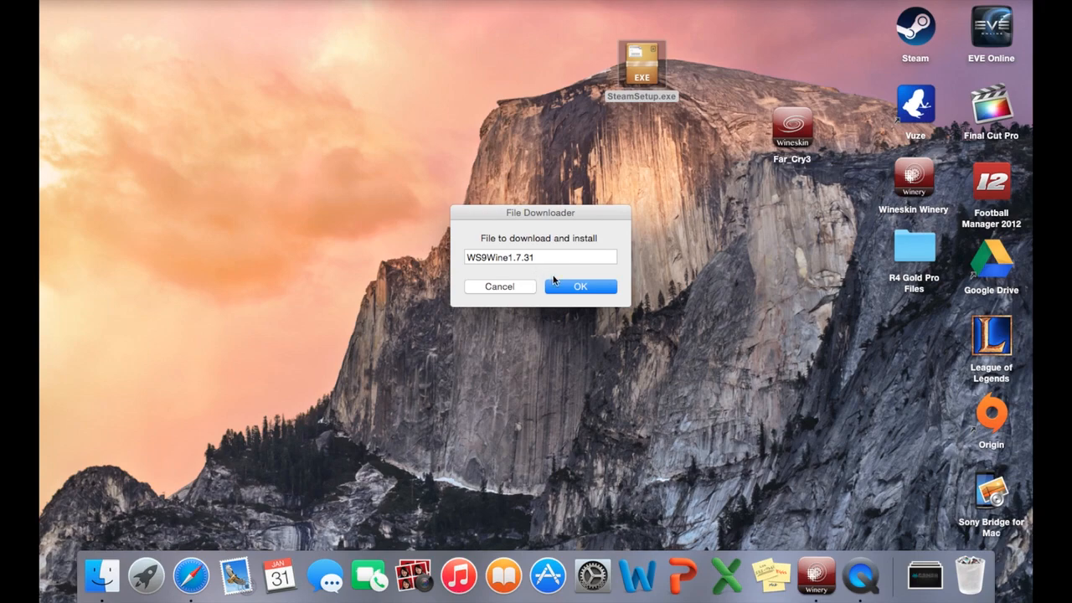
pyautogui.click(575, 287)
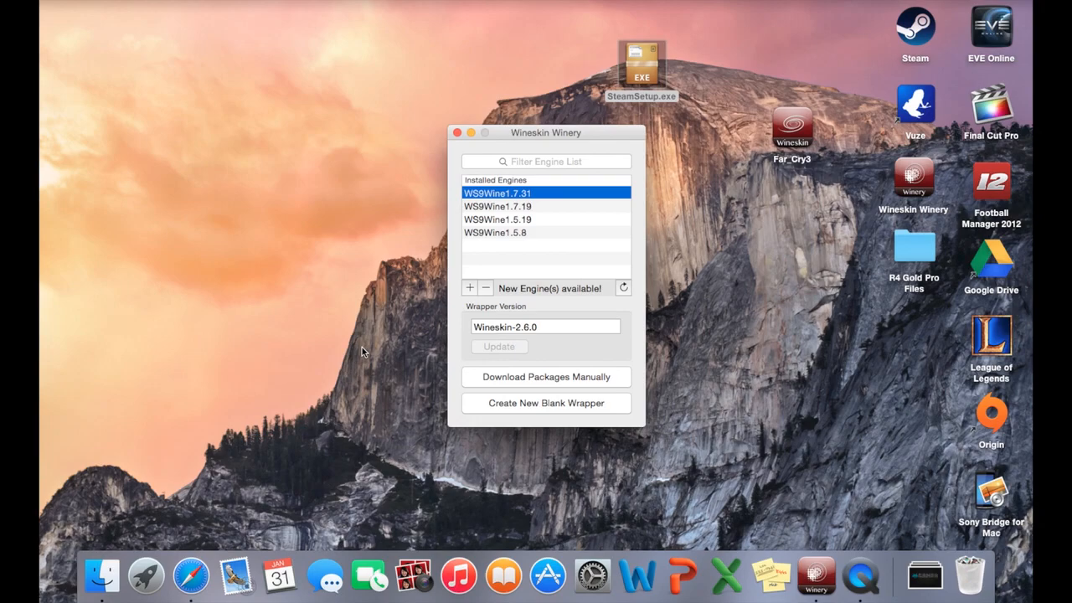
# - Create a new blank wrapper named Far_Cry_3 with the WS9Wine1.7.31 engine
pyautogui.click(542, 403)
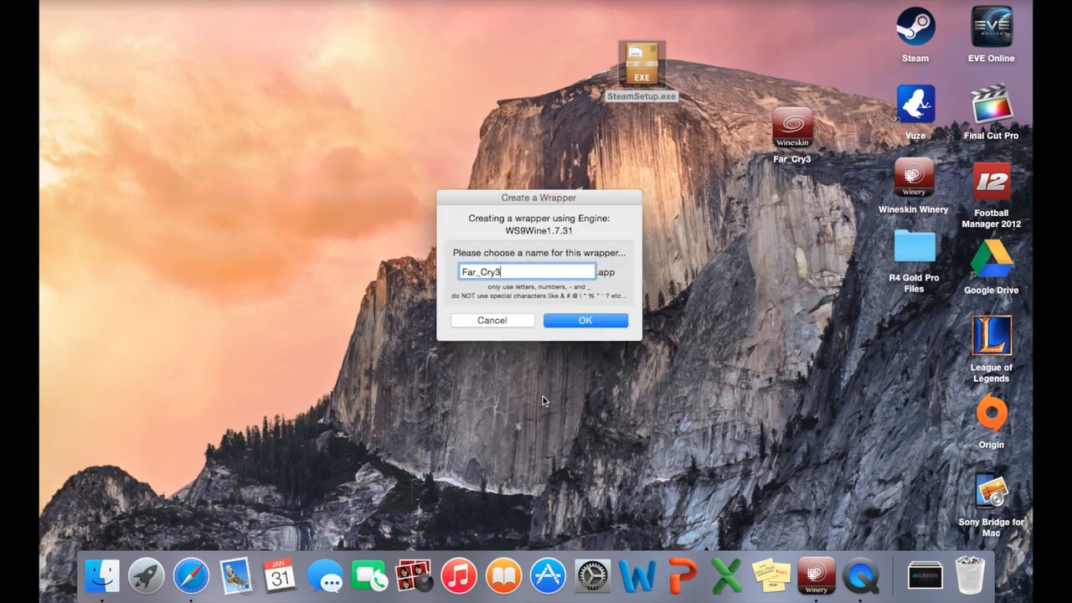
pyautogui.press('BackSpace')
pyautogui.write('_3')
pyautogui.click(582, 322)
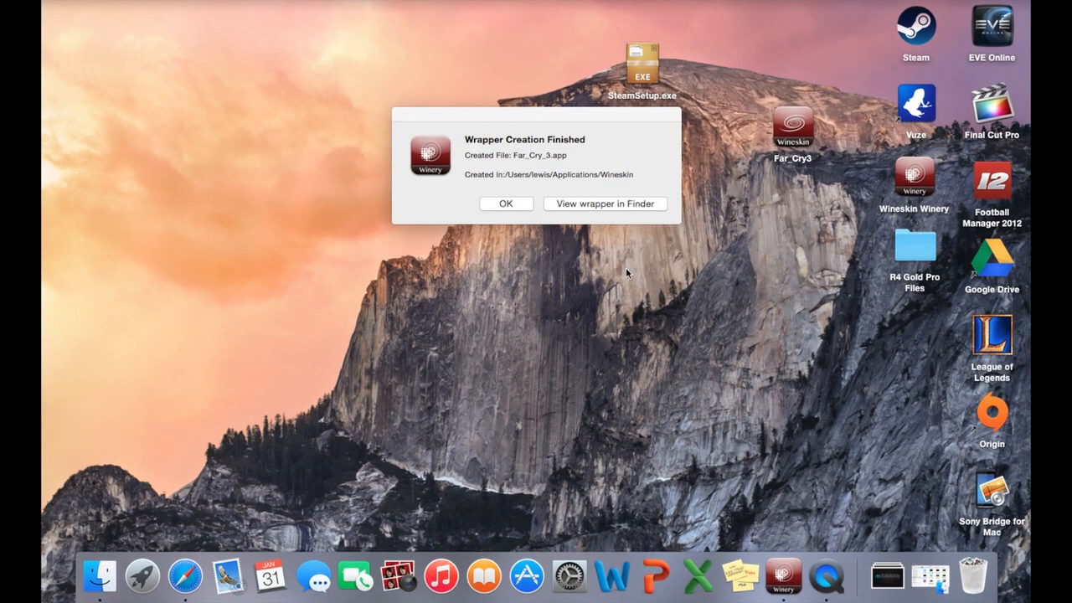
# - Show the new wrapper in Finder, move Far_Cry_3 onto the desktop and clear away the Finder and Winery windows
pyautogui.moveTo(553, 120); pyautogui.dragTo(447, 88)
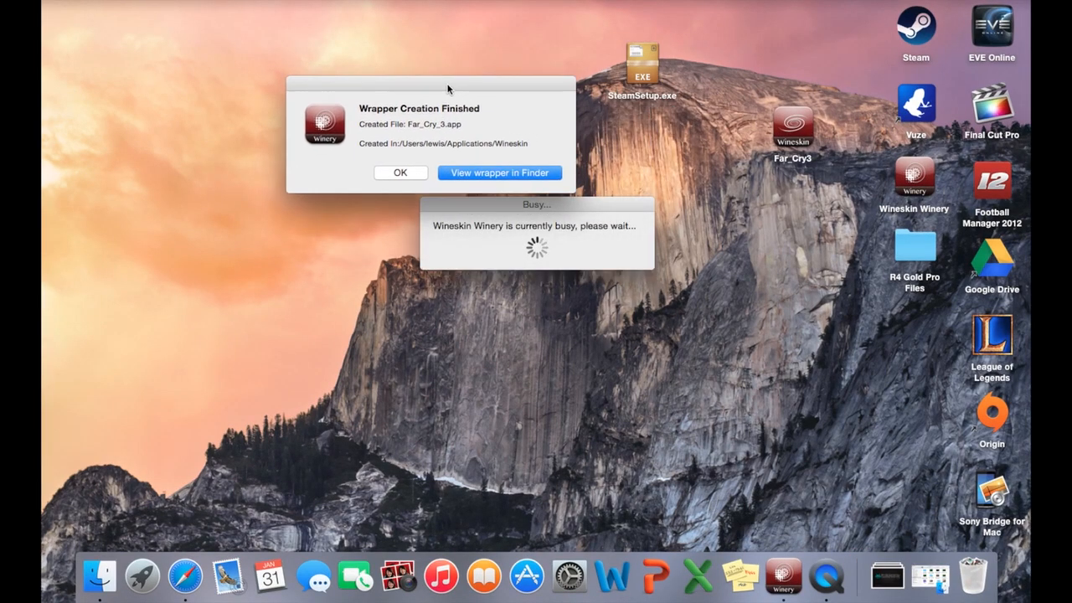
pyautogui.click(488, 173)
pyautogui.moveTo(489, 136); pyautogui.dragTo(762, 410)
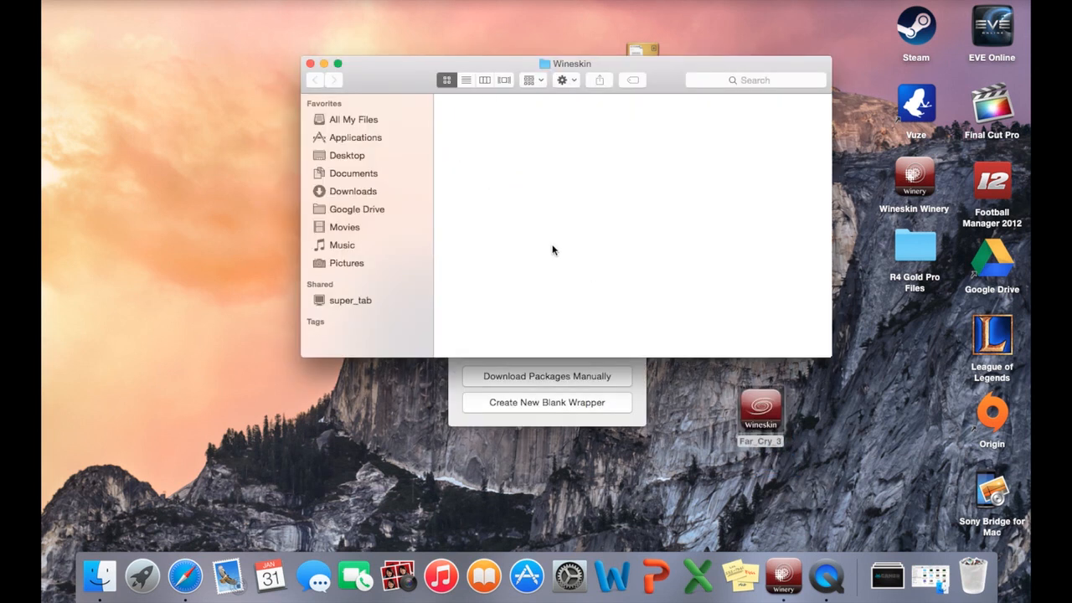
pyautogui.click(310, 64)
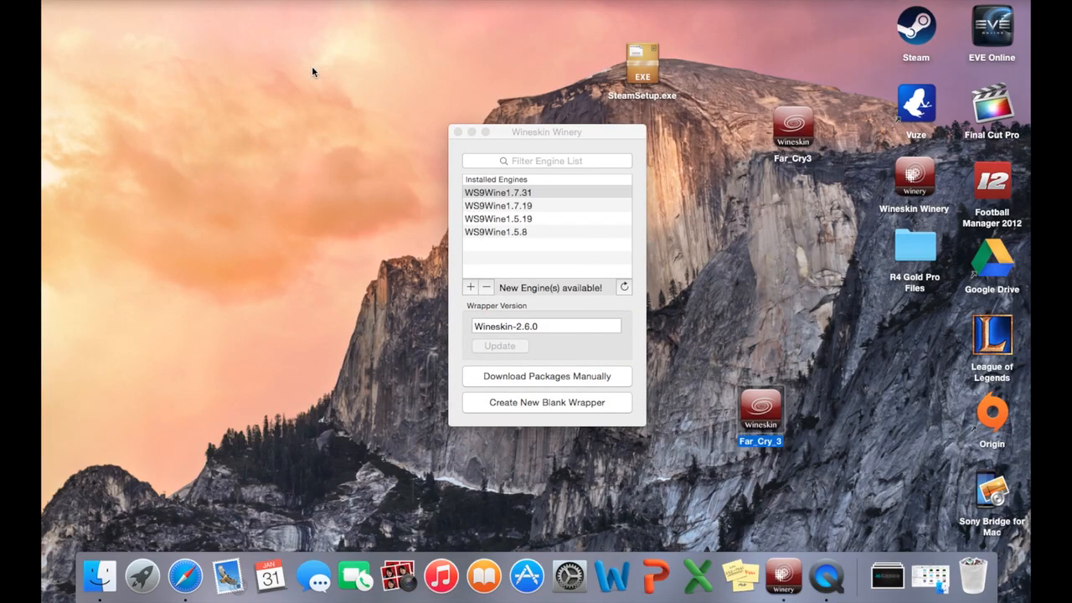
pyautogui.click(473, 133)
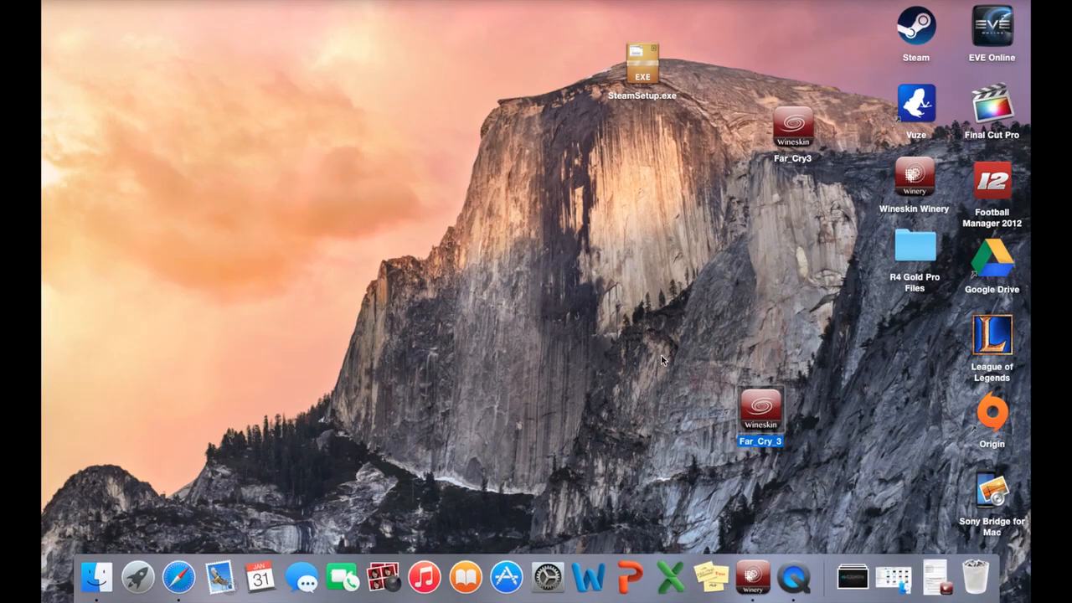
# - Move the Far_Cry_3 wrapper to a free area of the desktop and launch it to its software installer
pyautogui.moveTo(760, 411); pyautogui.dragTo(449, 210)
pyautogui.doubleClick(449, 210)
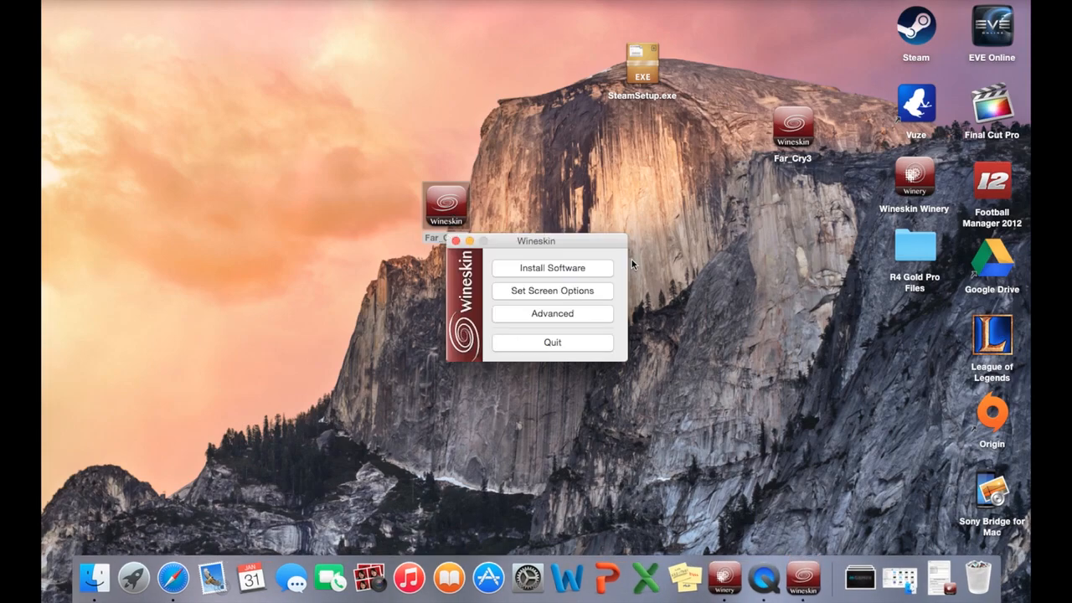
pyautogui.click(579, 269)
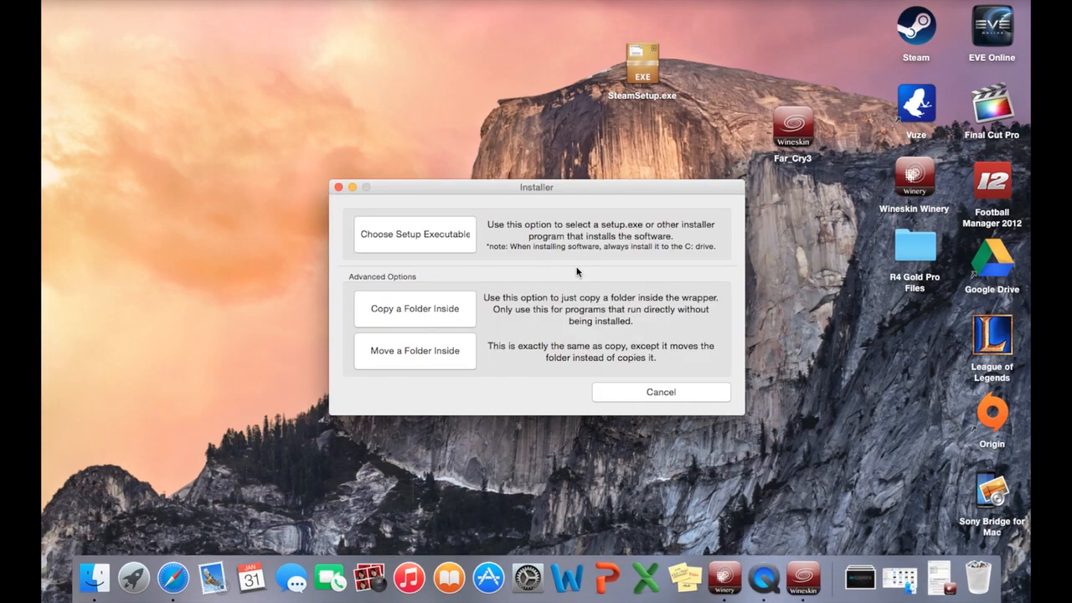
# - Choose SteamSetup.exe from the Desktop folder as the wrapper's setup executable
pyautogui.click(436, 238)
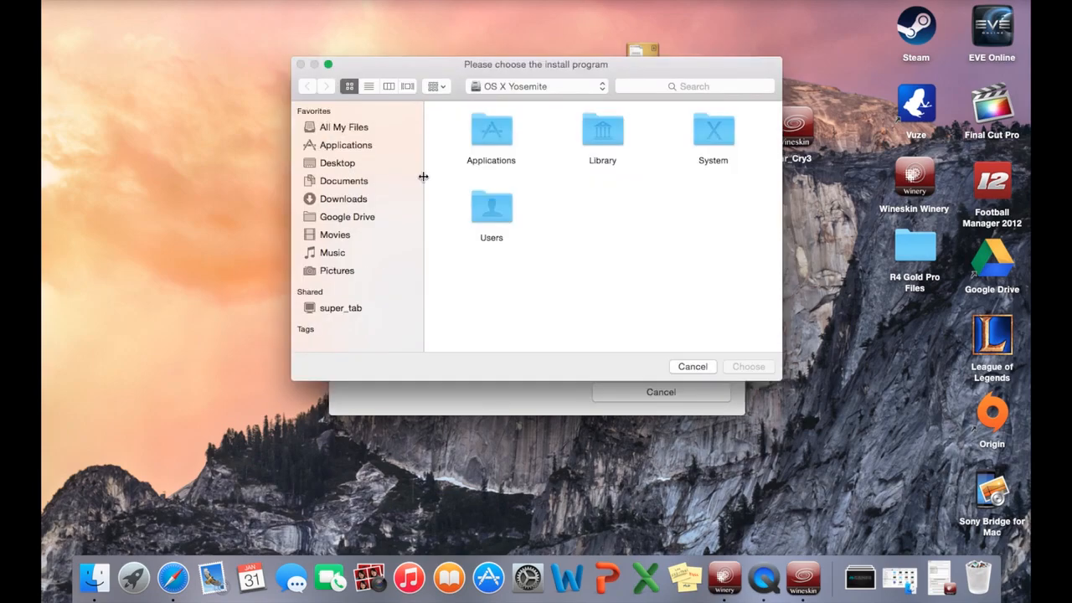
pyautogui.click(341, 167)
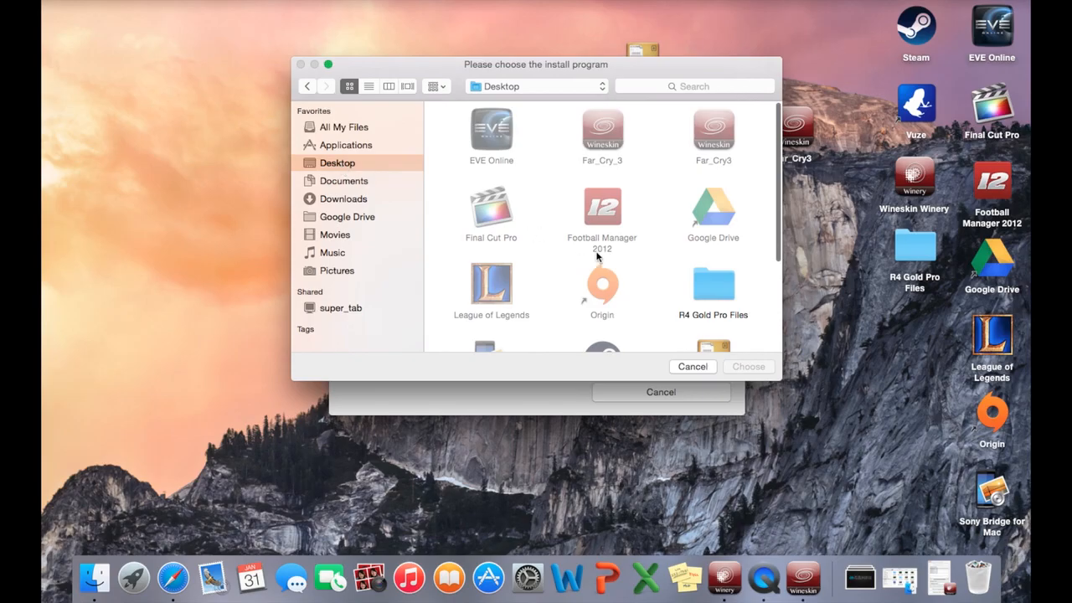
pyautogui.scroll(-5, 597, 257)
pyautogui.doubleClick(716, 222)
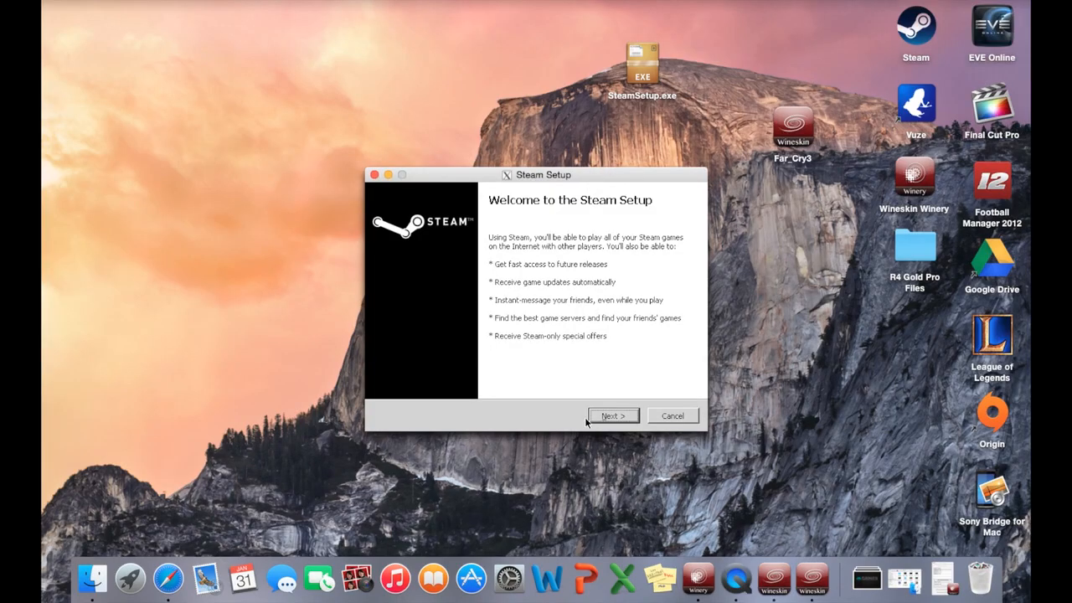
# - Install Steam in English to C:\Program Files\Steam, accepting the license agreement, and finish the setup with Run Steam enabled
pyautogui.click(613, 416)
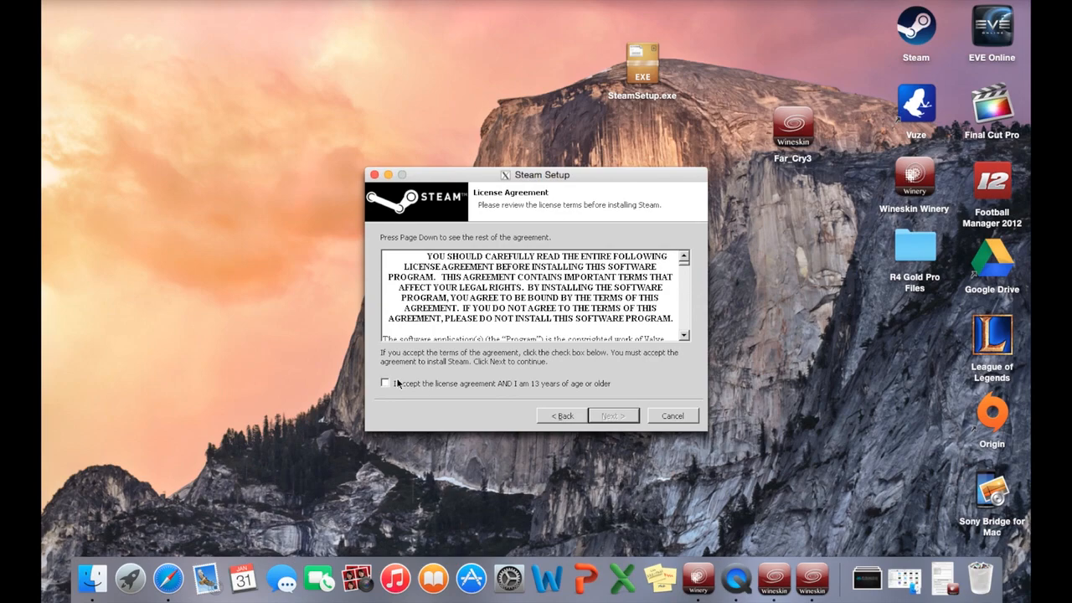
pyautogui.click(385, 384)
pyautogui.click(609, 416)
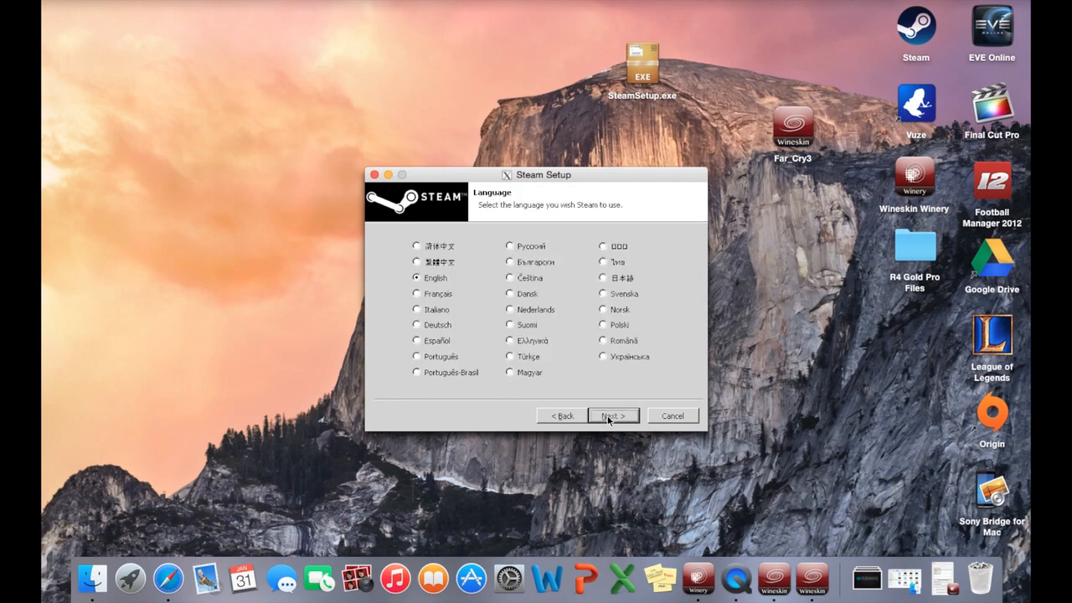
pyautogui.click(610, 416)
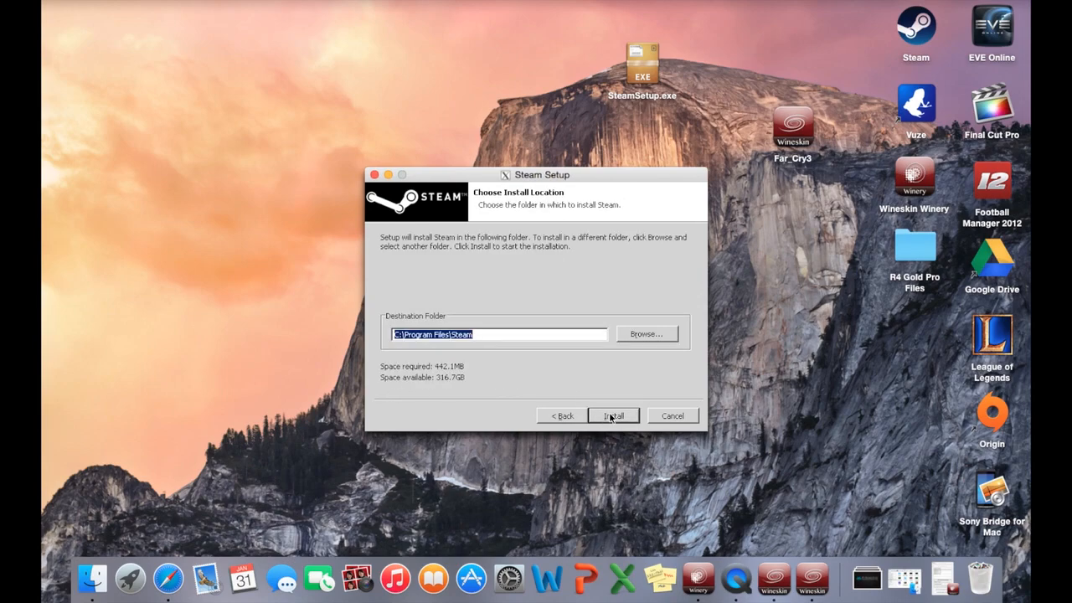
pyautogui.click(611, 416)
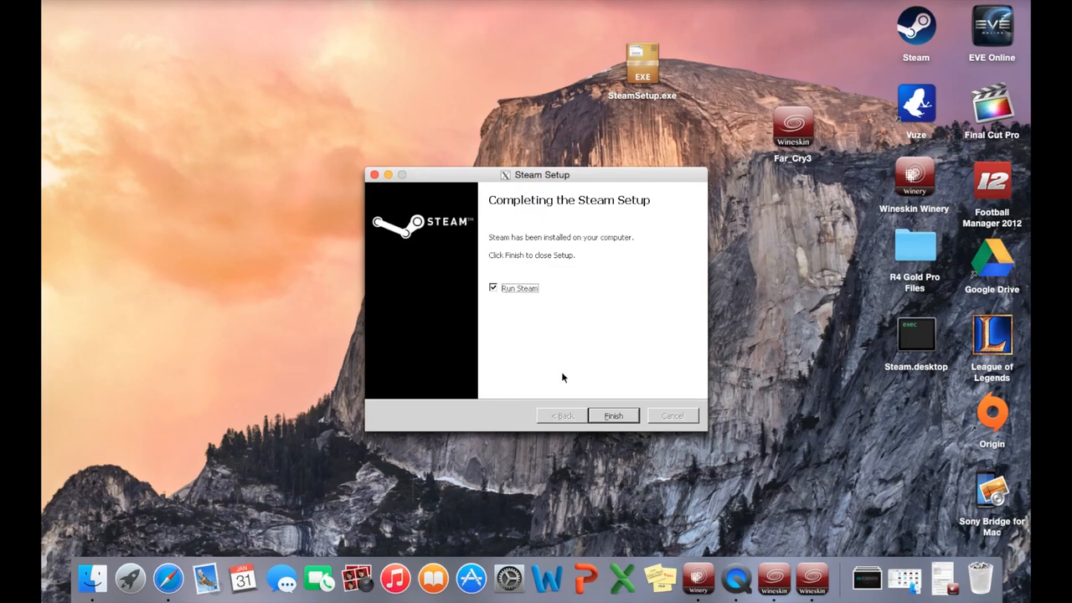
pyautogui.click(615, 416)
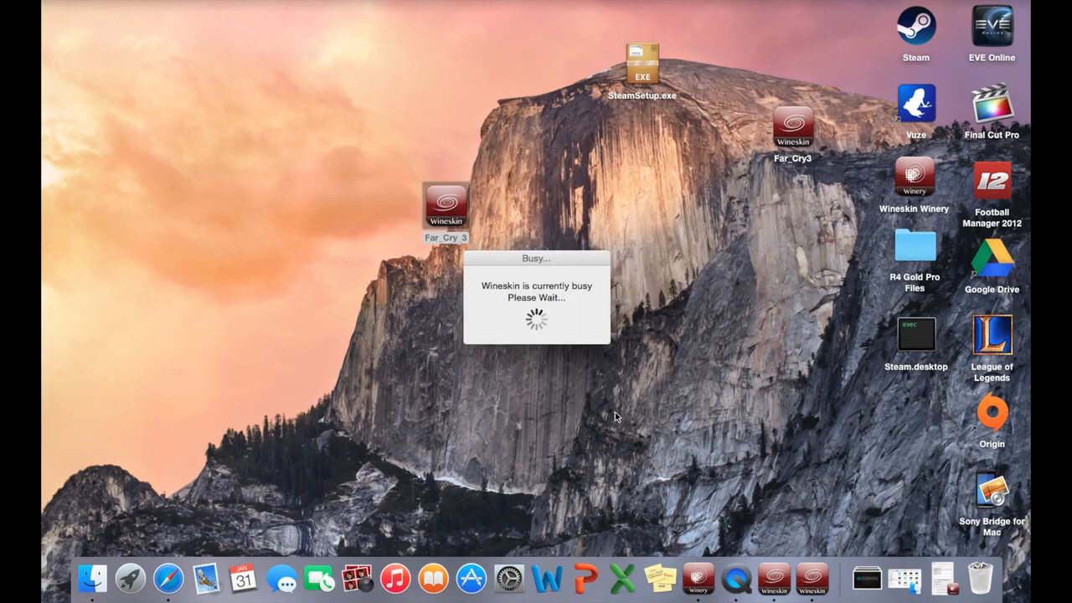
# - Close the Steam window and quit the busy Far_Cry_3 wrapper process to return to the Wineskin installer
pyautogui.moveTo(560, 262); pyautogui.dragTo(560, 144)
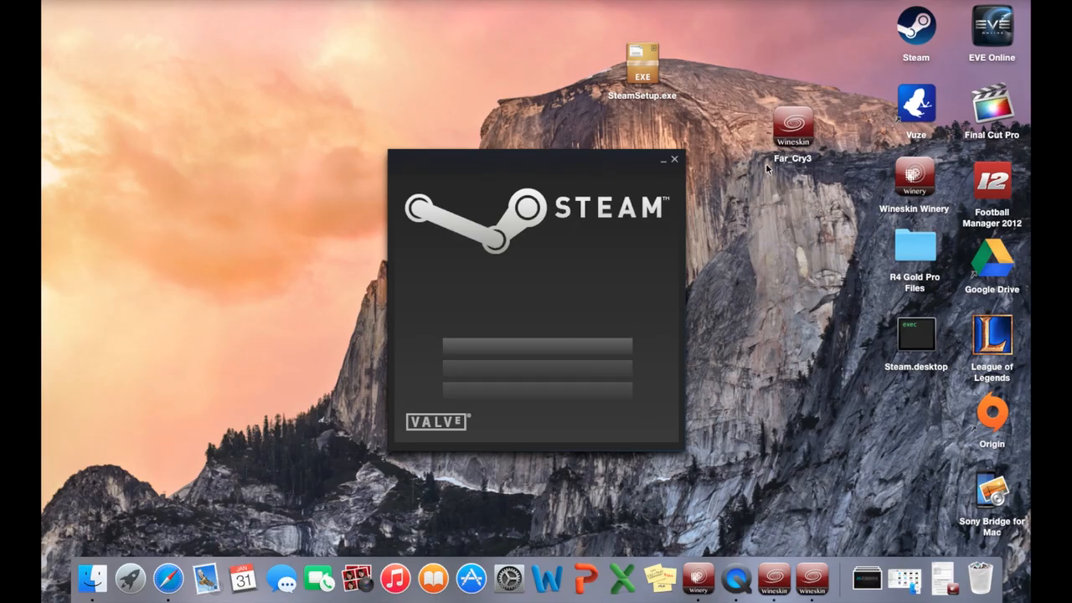
pyautogui.click(675, 162)
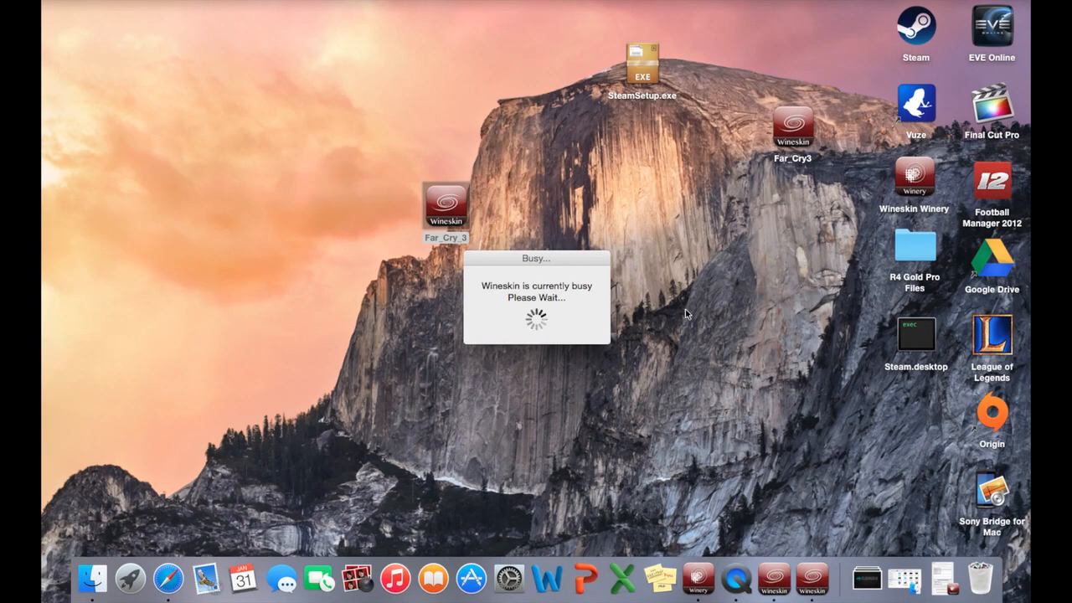
pyautogui.rightClick(808, 575)
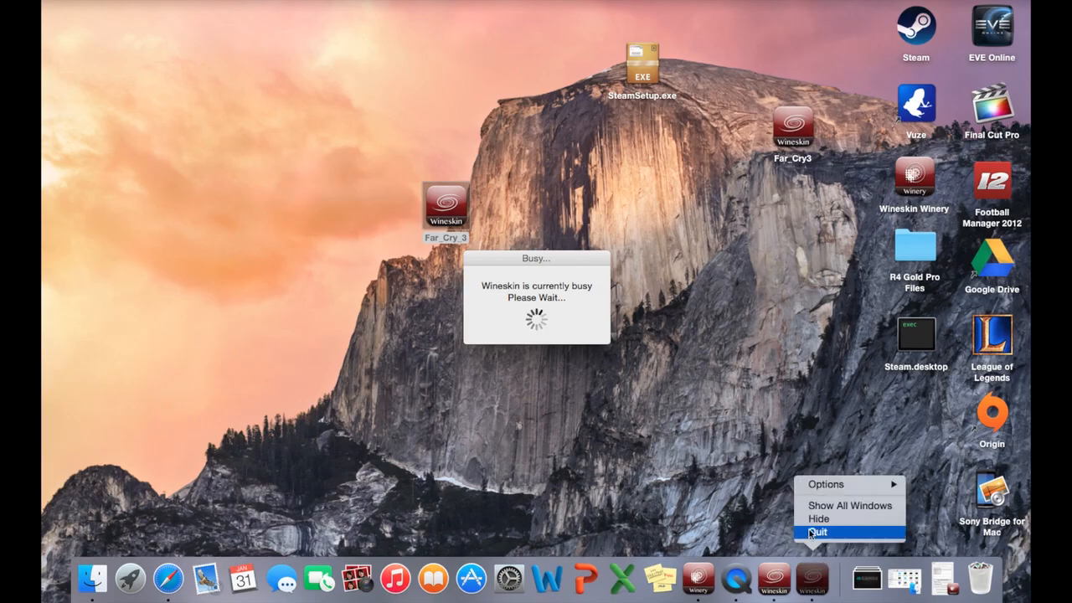
pyautogui.click(815, 529)
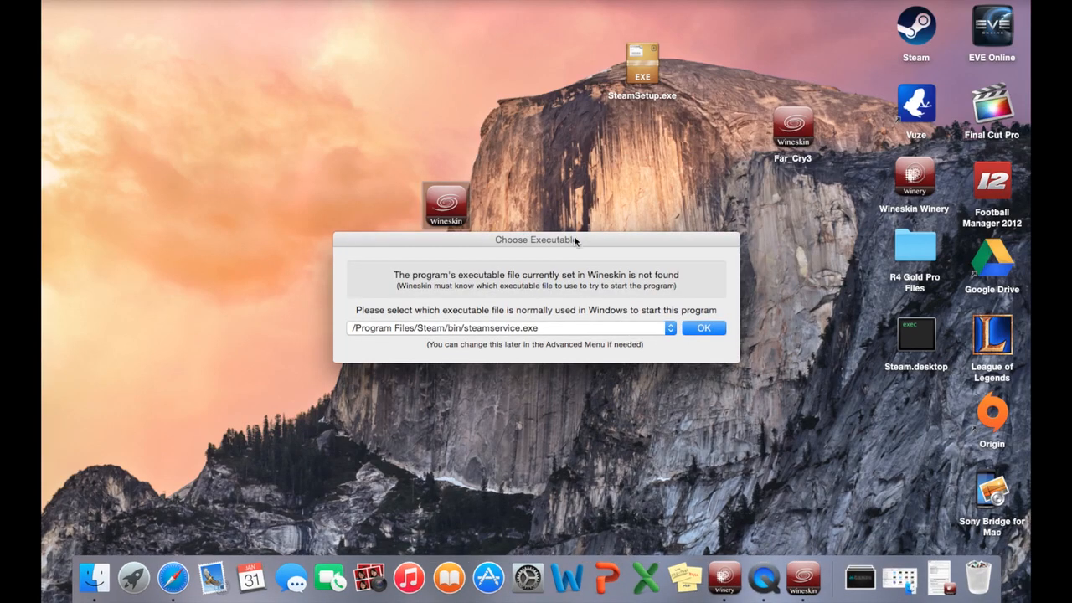
# - Set /Program Files/Steam/Steam.exe as the wrapper's executable and quit Wineskin
pyautogui.moveTo(545, 240)
pyautogui.mouseDown()
pyautogui.moveTo(536, 130)
pyautogui.moveTo(547, 230)
pyautogui.mouseUp()
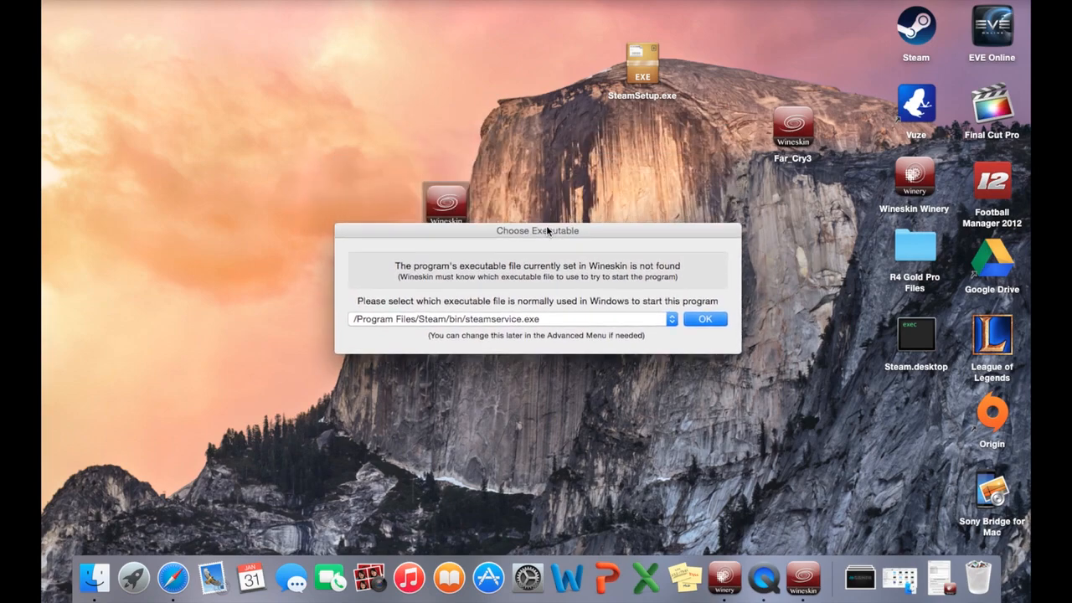
pyautogui.click(612, 319)
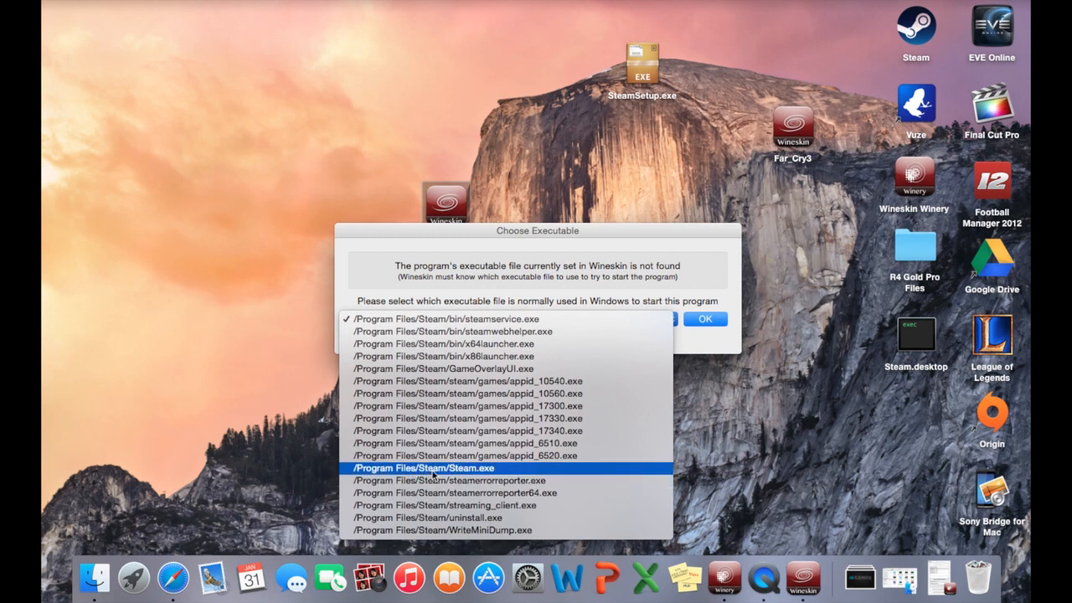
pyautogui.click(528, 468)
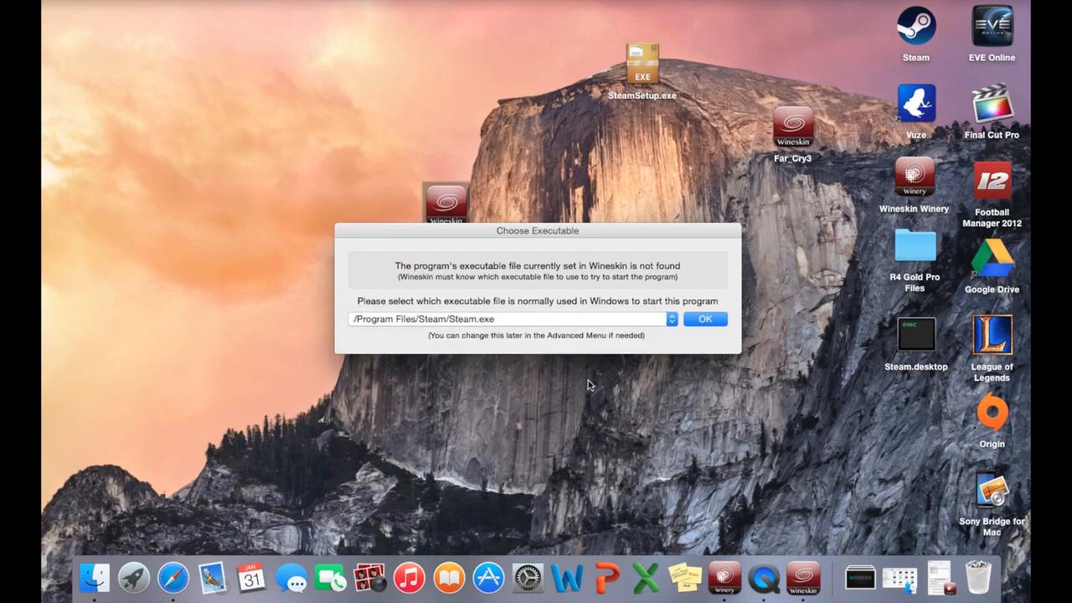
pyautogui.click(700, 319)
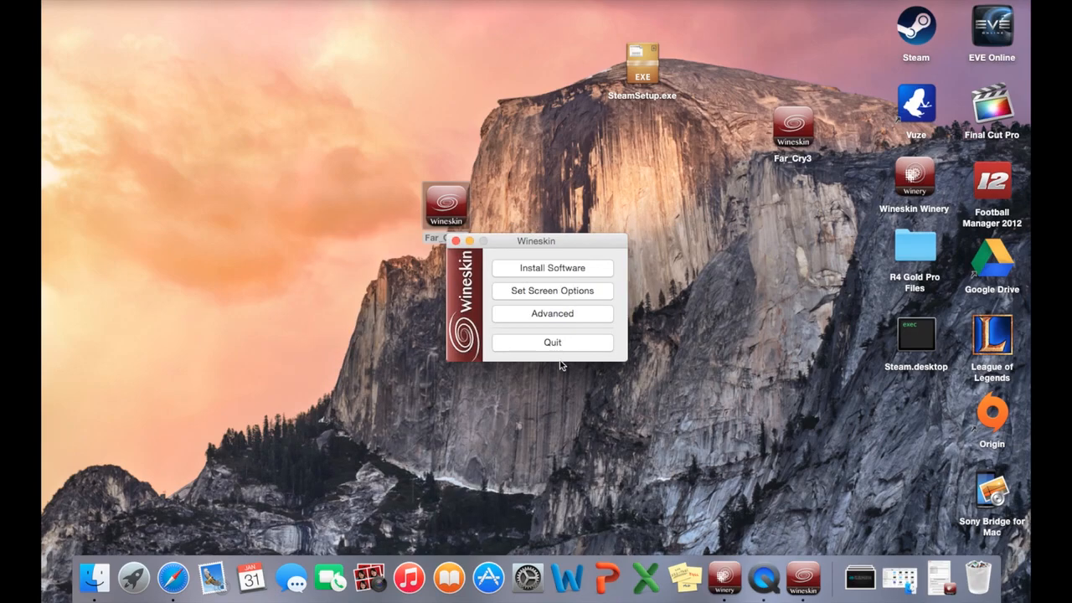
pyautogui.click(557, 344)
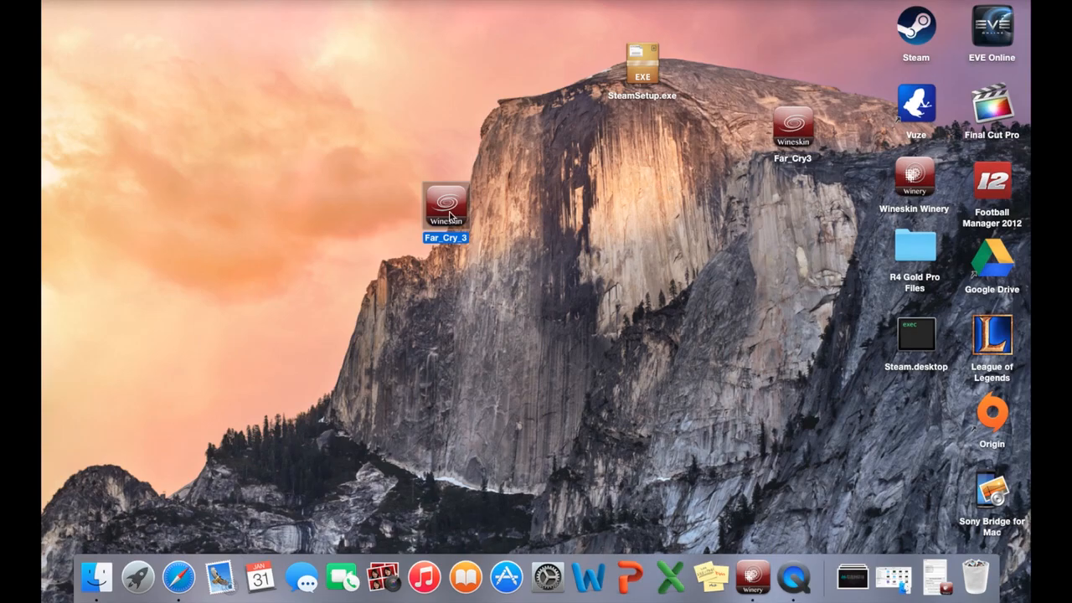
# - Show the package contents of Far_Cry_3 and open its Wineskin advanced configuration to check the Windows EXE path
pyautogui.click(542, 220)
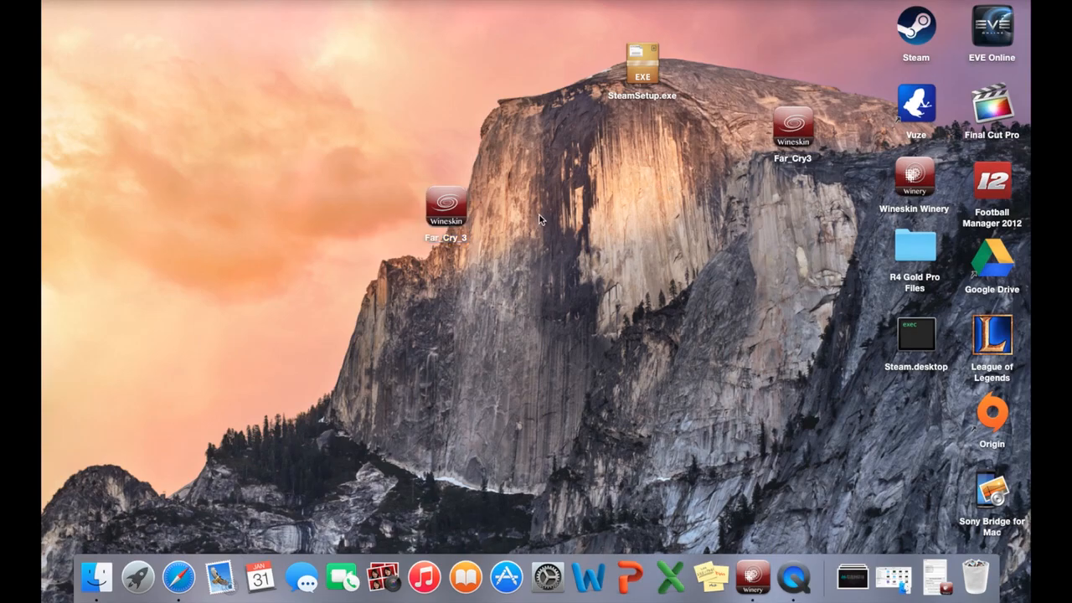
pyautogui.rightClick(451, 210)
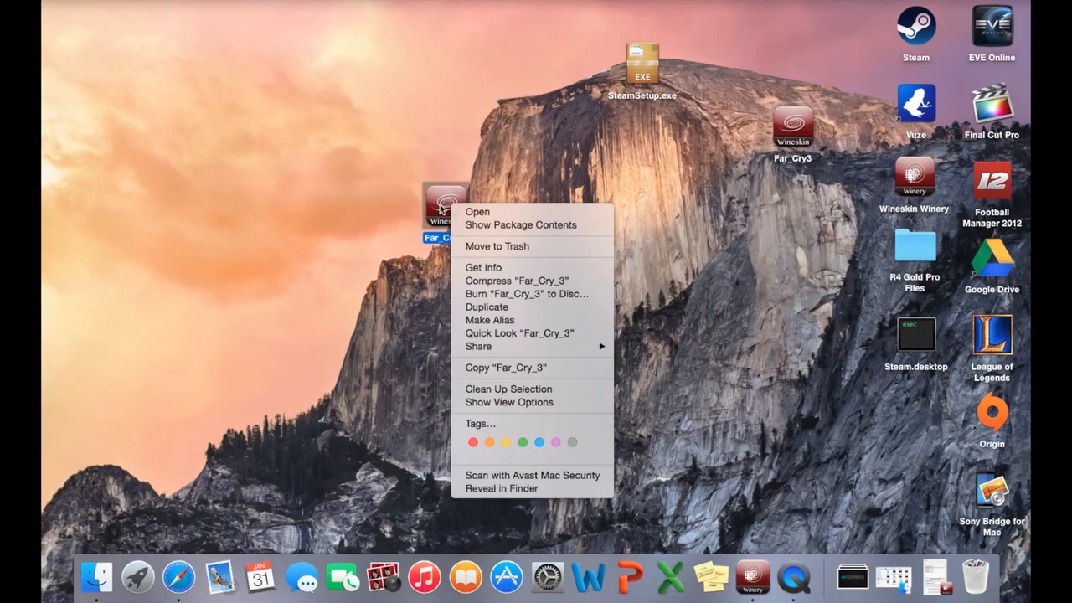
pyautogui.click(479, 226)
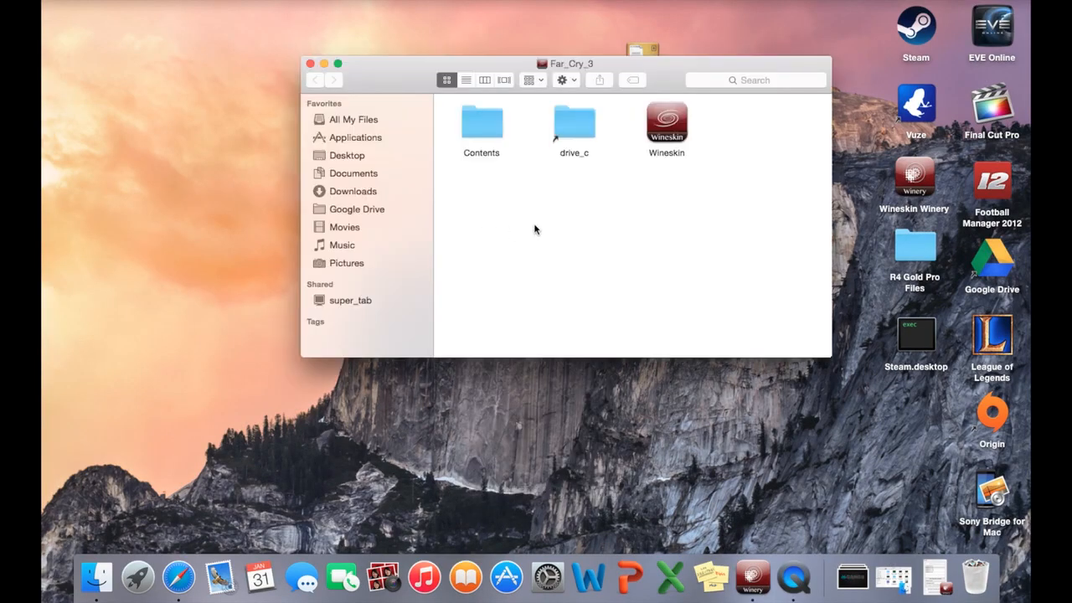
pyautogui.doubleClick(670, 122)
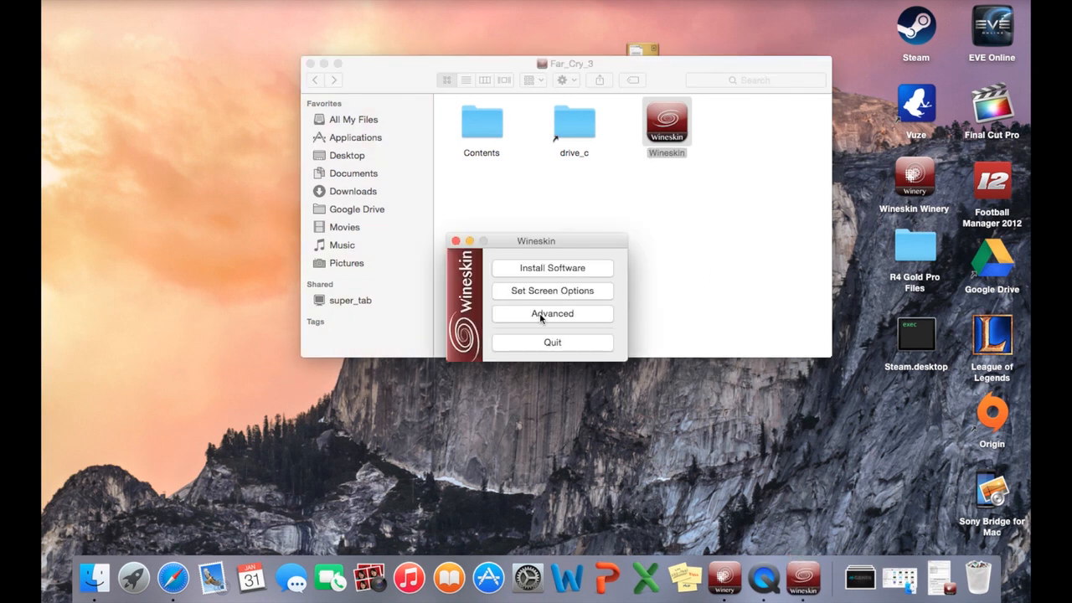
pyautogui.click(544, 315)
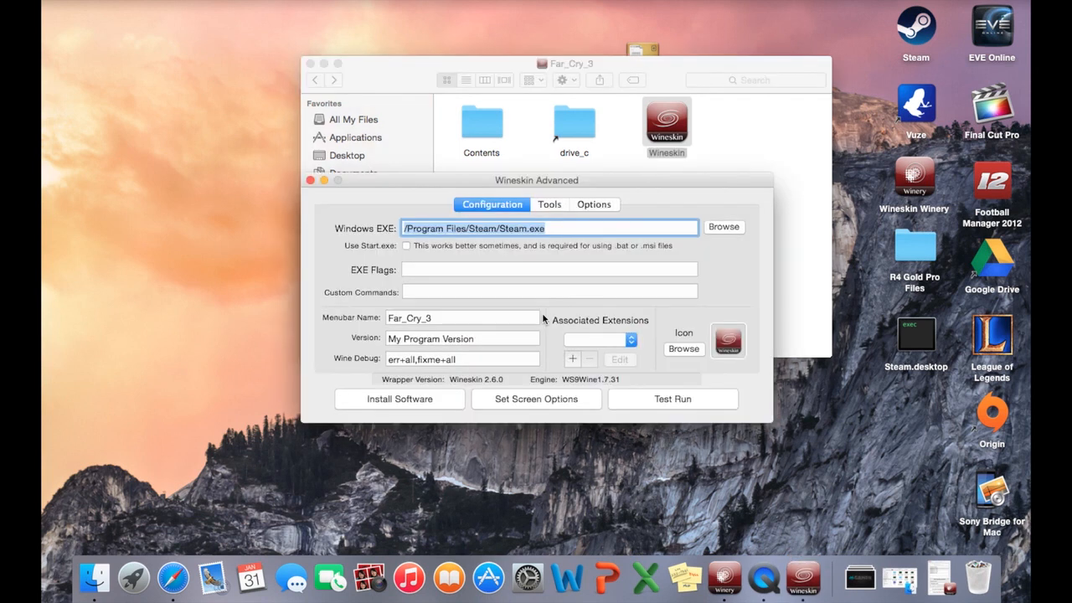
# - Browse drive_c for the Windows EXE, cancel the choice, and close the Wineskin Advanced and Far_Cry_3 windows
pyautogui.click(722, 227)
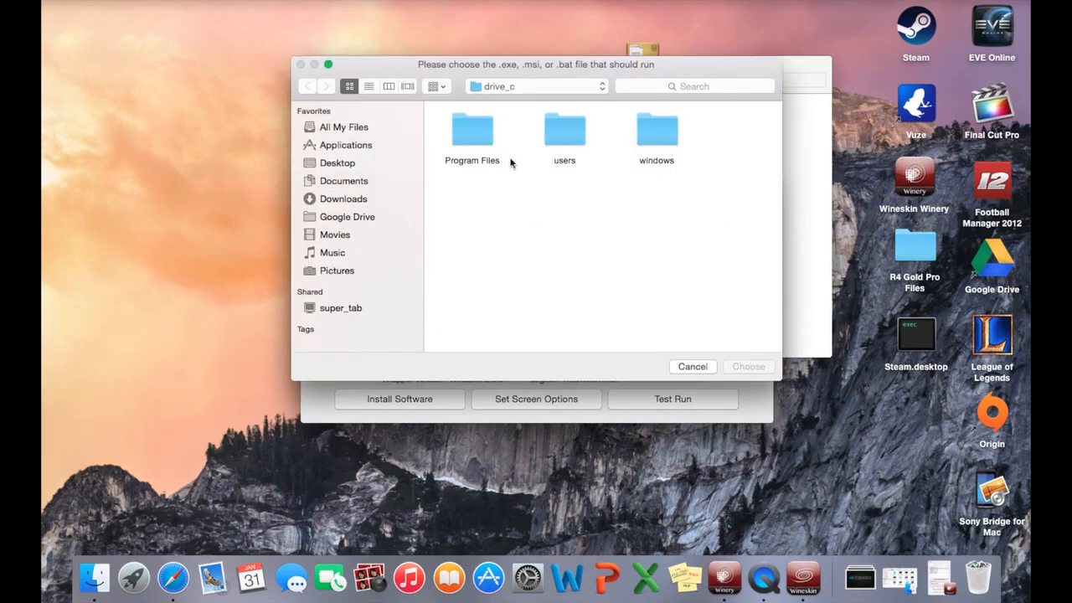
pyautogui.click(692, 367)
pyautogui.click(310, 180)
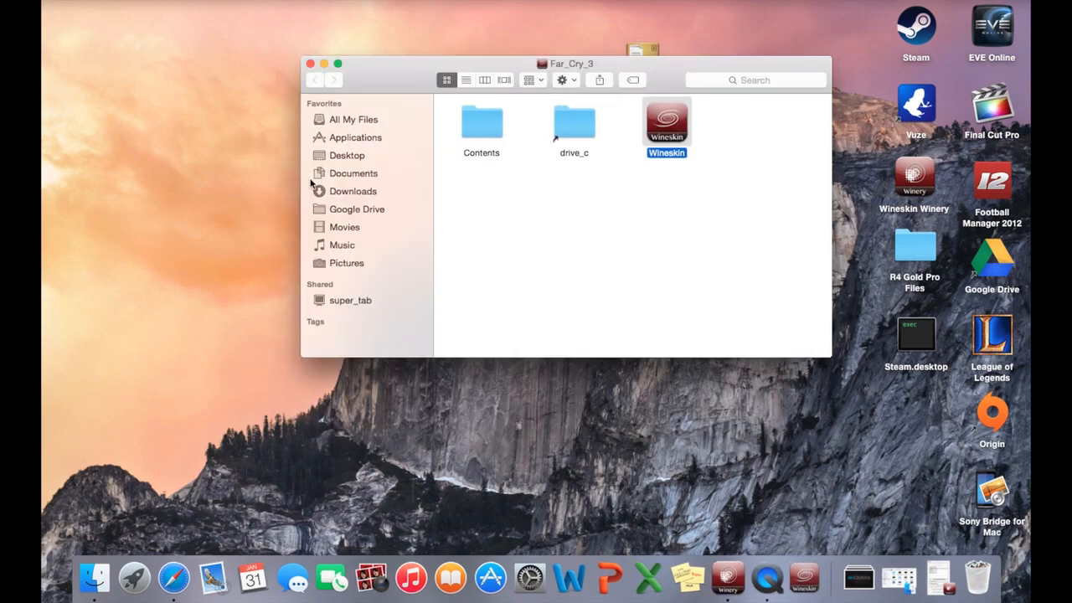
pyautogui.click(310, 64)
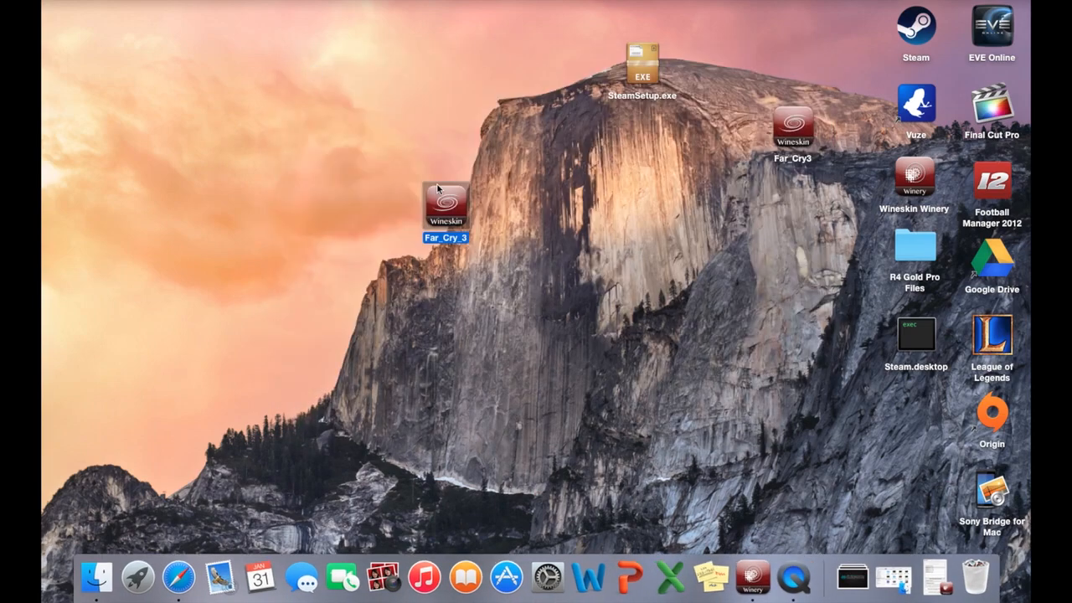
# - Rearrange the Far_Cry_3 and Far_Cry3 wrappers on free areas of the desktop
pyautogui.moveTo(446, 205); pyautogui.dragTo(240, 63)
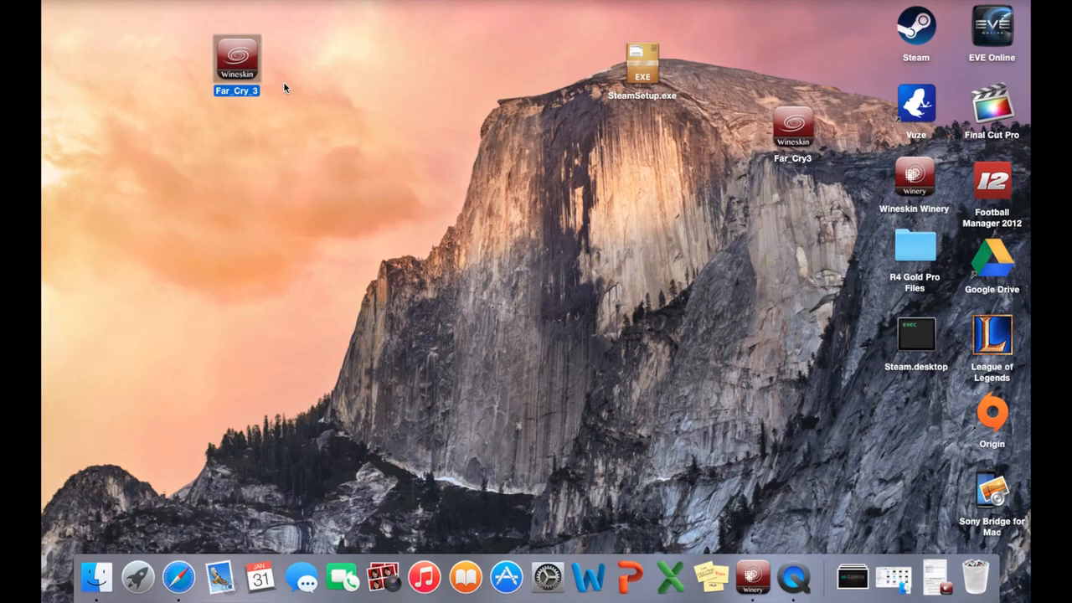
pyautogui.click(339, 77)
pyautogui.moveTo(794, 118); pyautogui.dragTo(505, 94)
# - Launch the Far_Cry3 wrapper and move Steam.desktop to the Trash
pyautogui.doubleClick(507, 107)
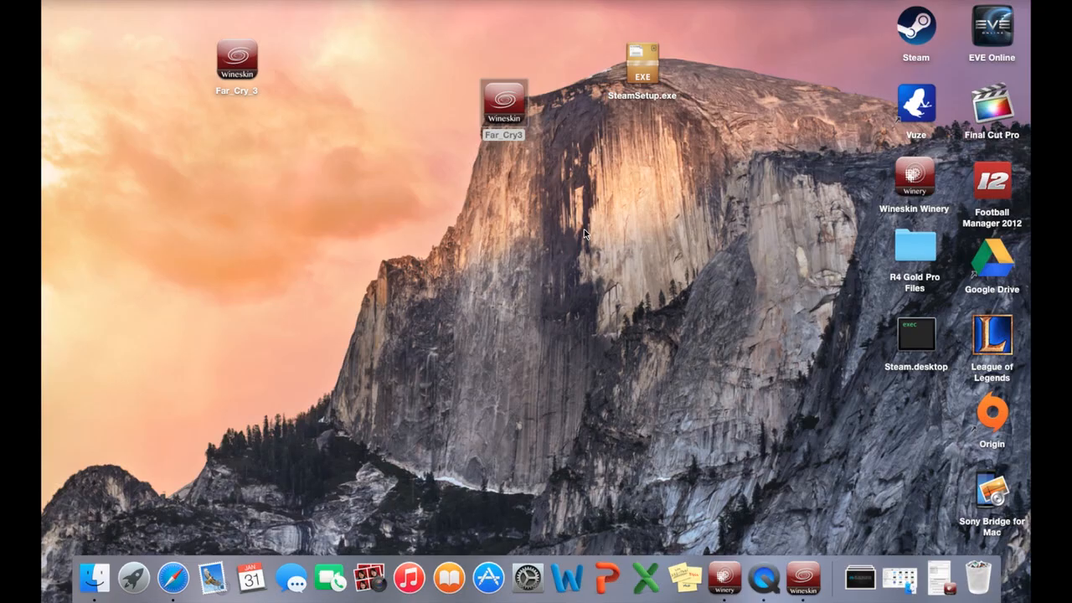
pyautogui.moveTo(915, 333); pyautogui.dragTo(980, 575)
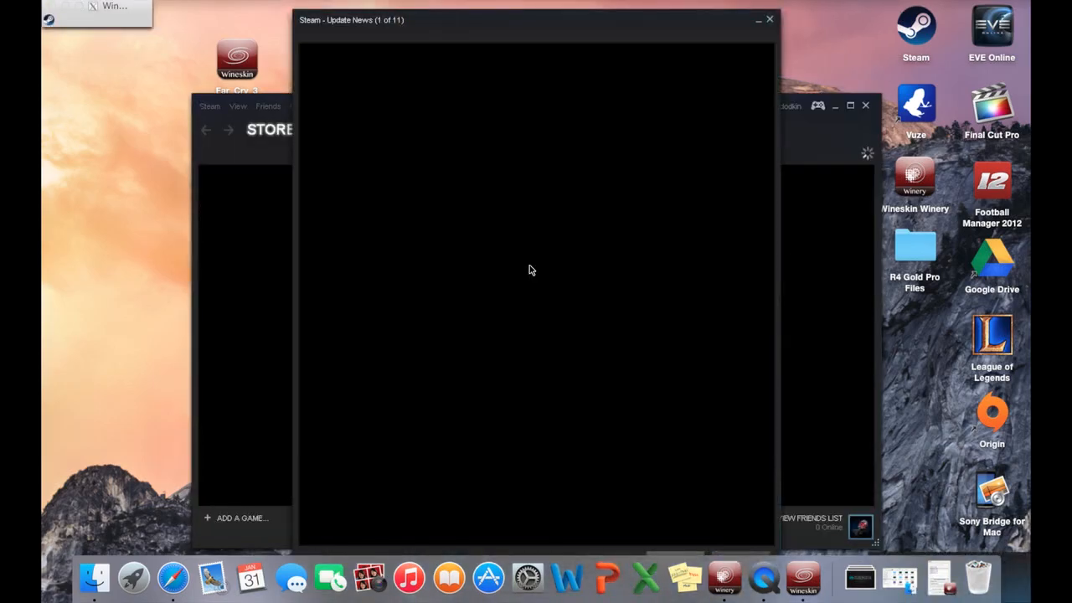
# - Close the Steam Update News window and show Far Cry in the library's games list, repositioning the Steam window
pyautogui.click(769, 21)
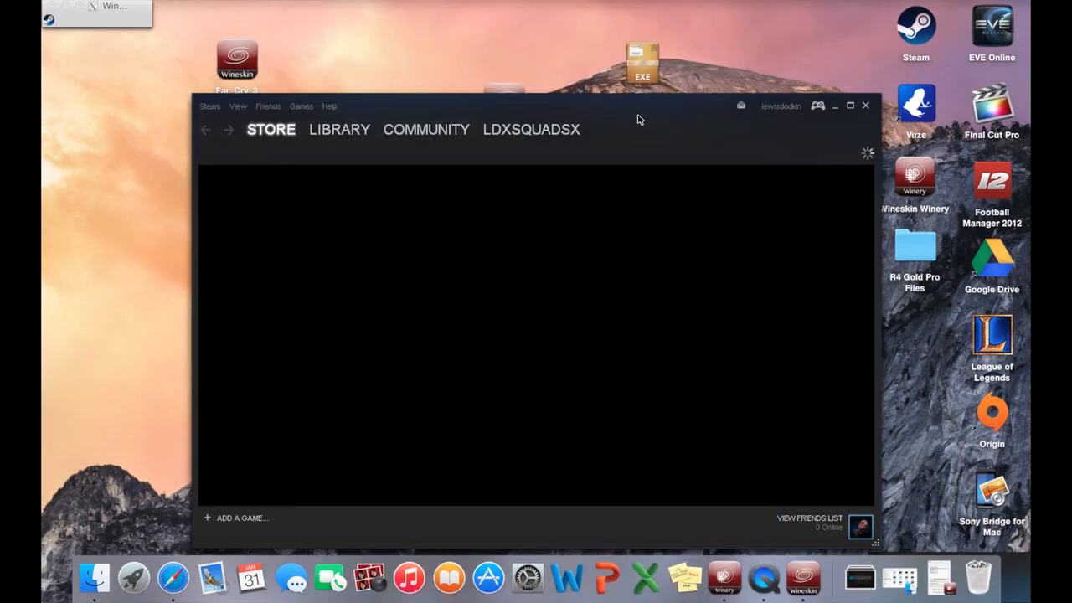
pyautogui.moveTo(639, 97); pyautogui.dragTo(636, 62)
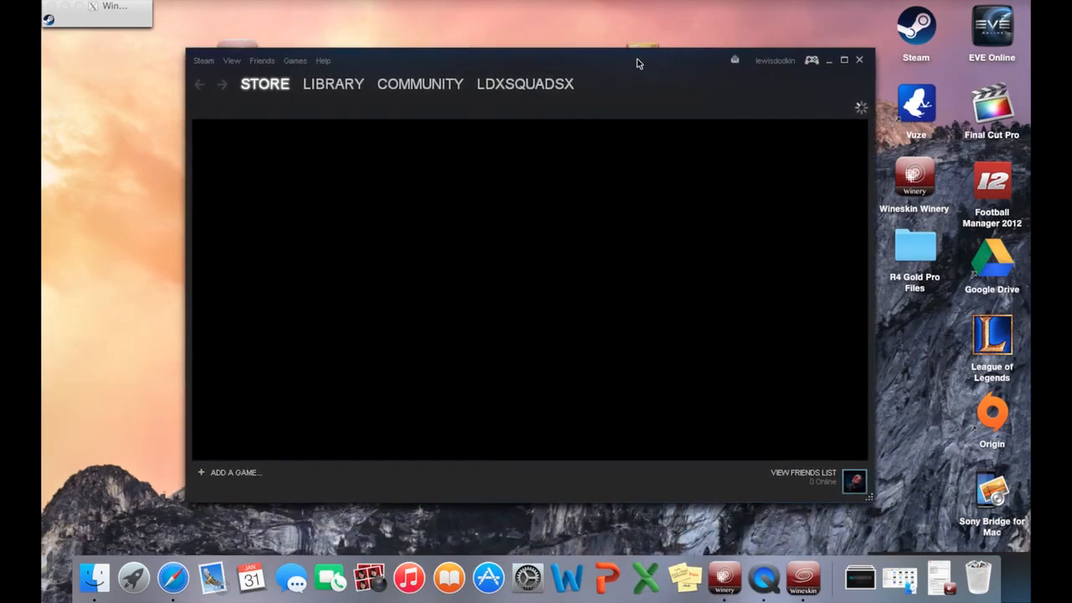
pyautogui.moveTo(327, 87)
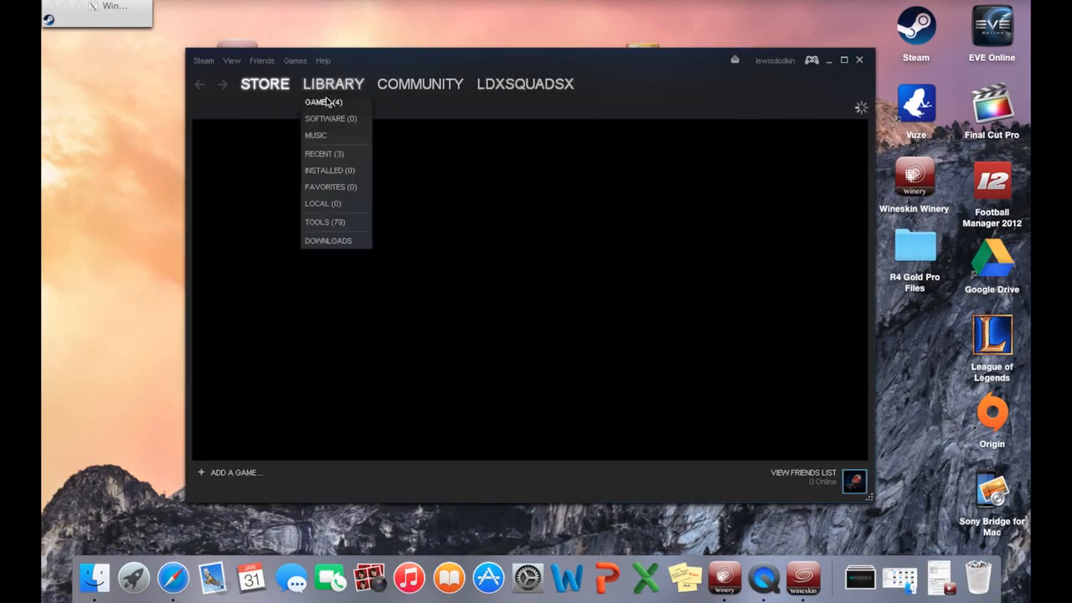
pyautogui.click(325, 101)
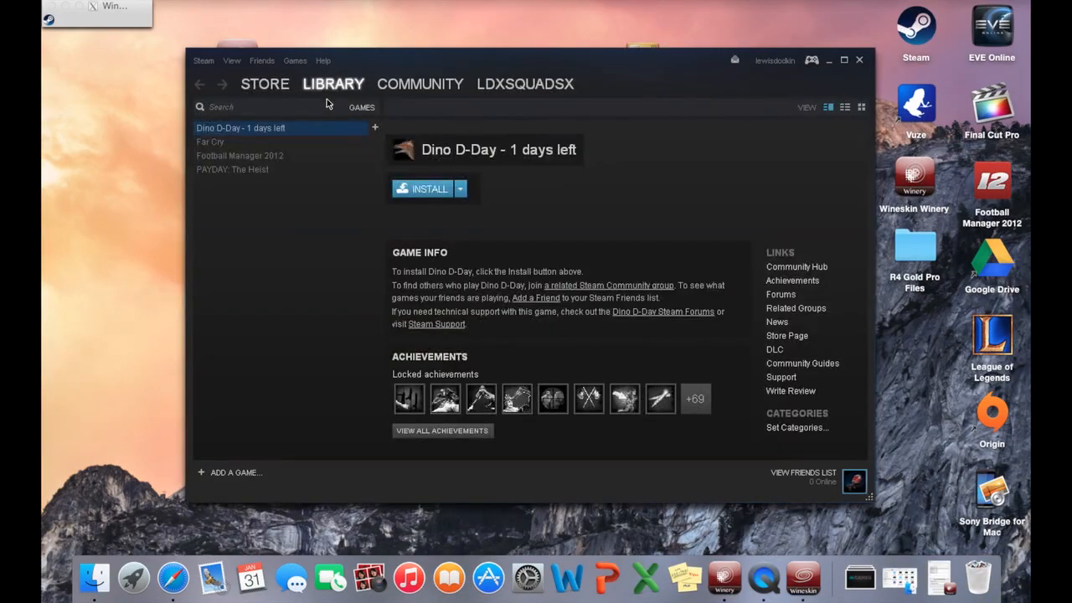
pyautogui.click(223, 145)
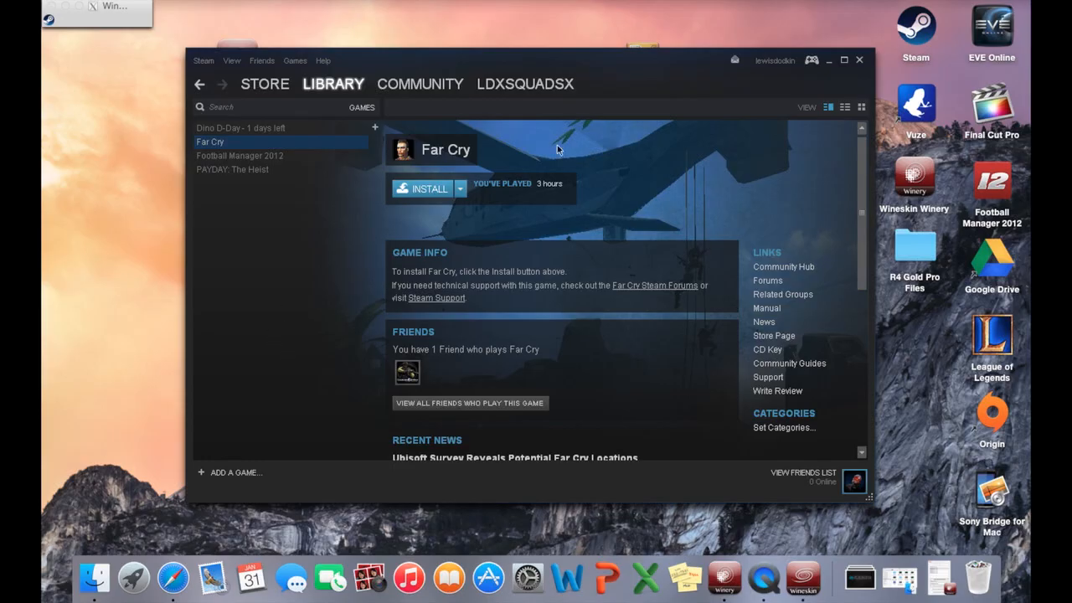
pyautogui.moveTo(627, 81)
pyautogui.mouseDown()
pyautogui.moveTo(572, 185)
pyautogui.moveTo(615, 95)
pyautogui.mouseUp()
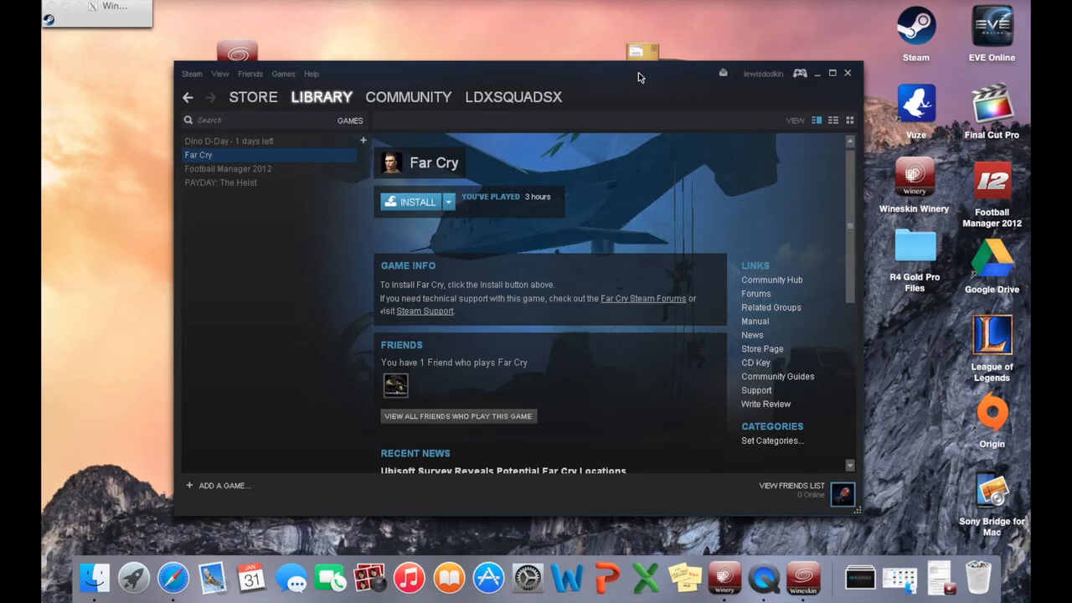
pyautogui.moveTo(624, 74); pyautogui.dragTo(619, 45)
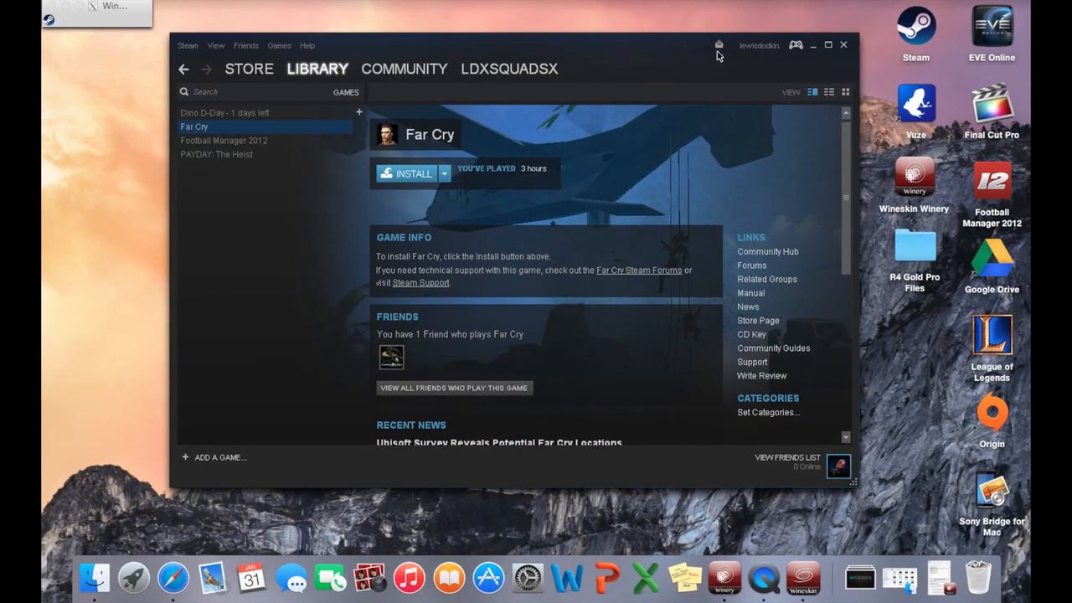